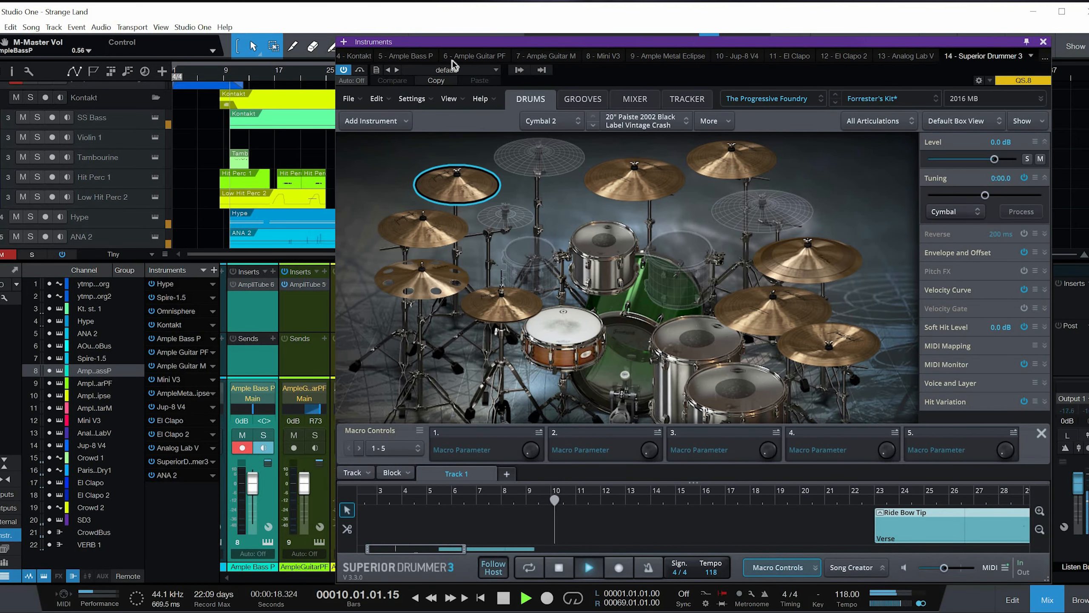
Step: View the Ample Guitar M, Ample Bass P, Ample Guitar PF and Kontakt instruments during playback, and close the Instruments window
{"action": "left_click", "coordinate": [543, 55]}
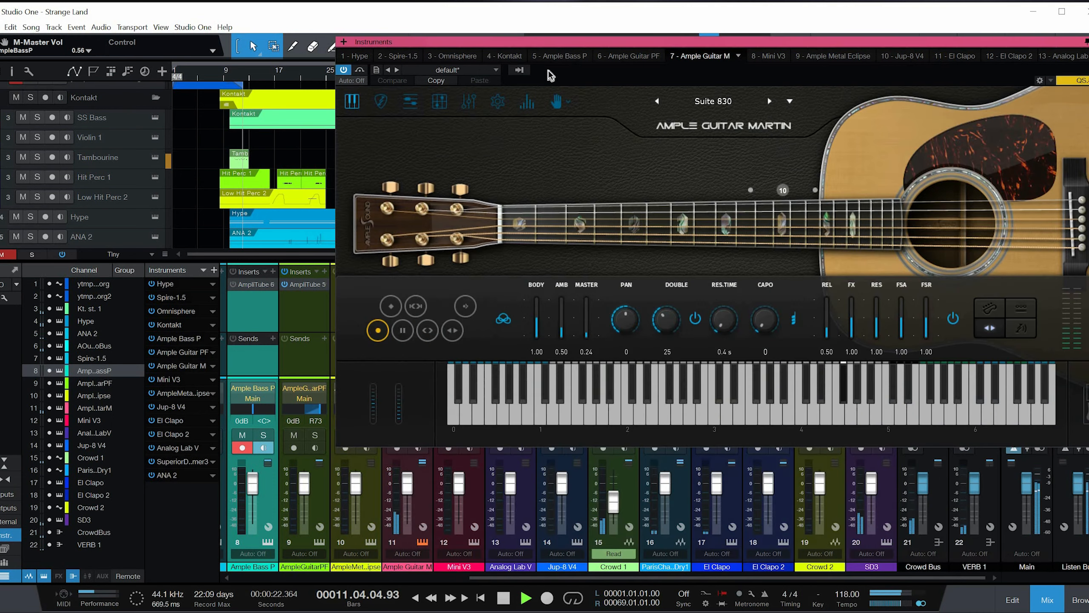
{"action": "left_click", "coordinate": [572, 57]}
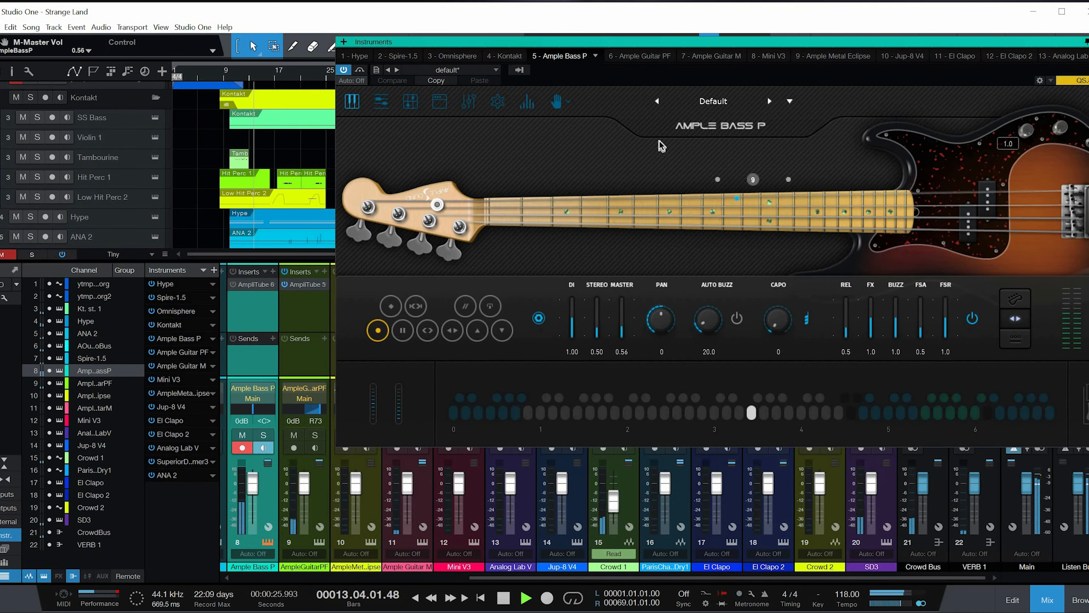
{"action": "left_click", "coordinate": [710, 57]}
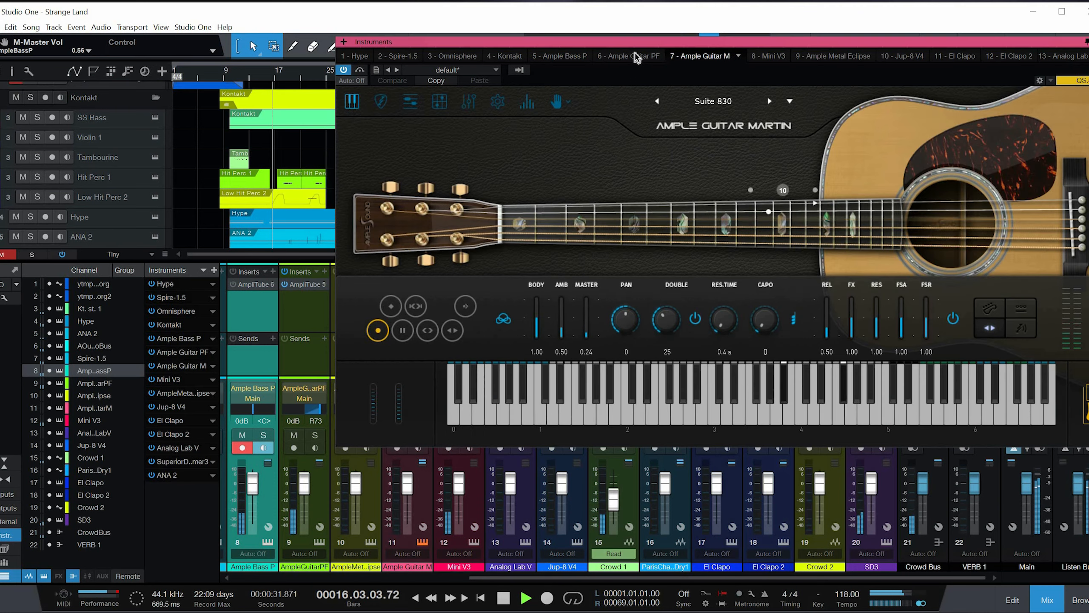
{"action": "left_click", "coordinate": [638, 54]}
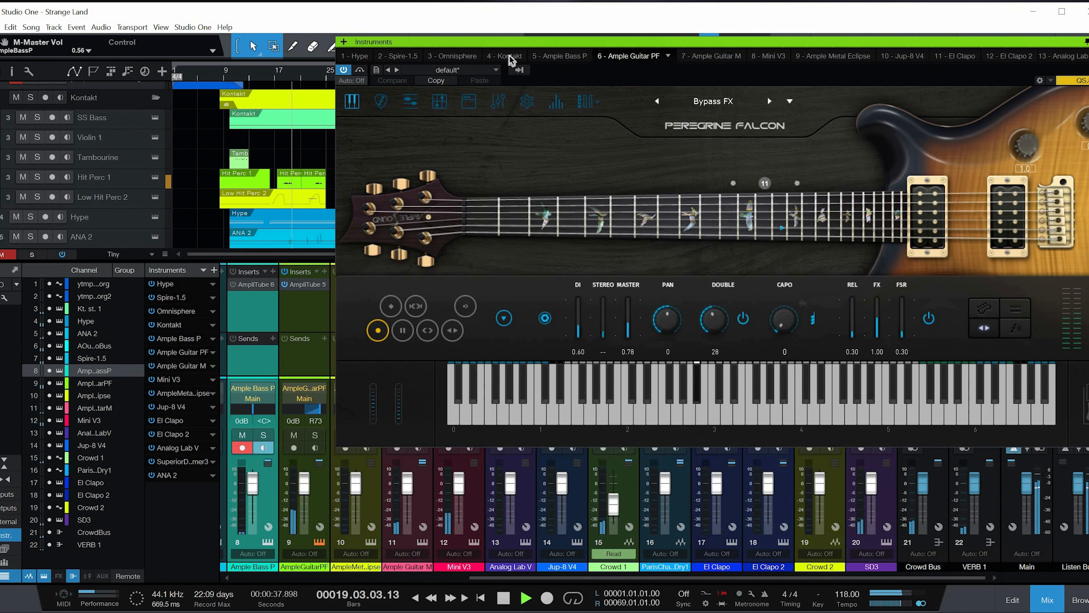
{"action": "left_click", "coordinate": [508, 54]}
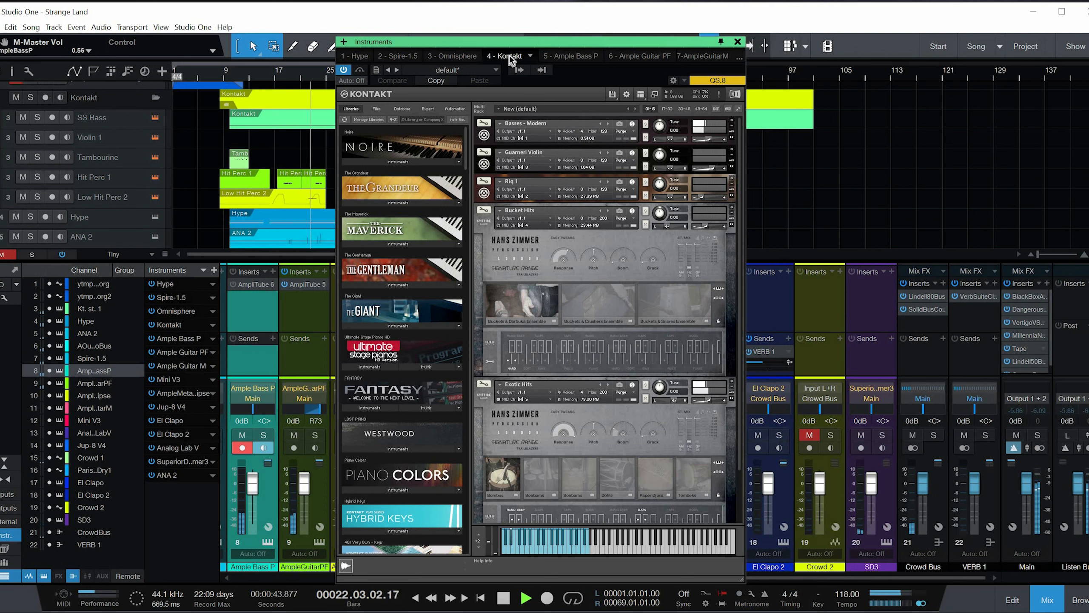
{"action": "left_click", "coordinate": [739, 58]}
{"action": "left_click", "coordinate": [704, 191]}
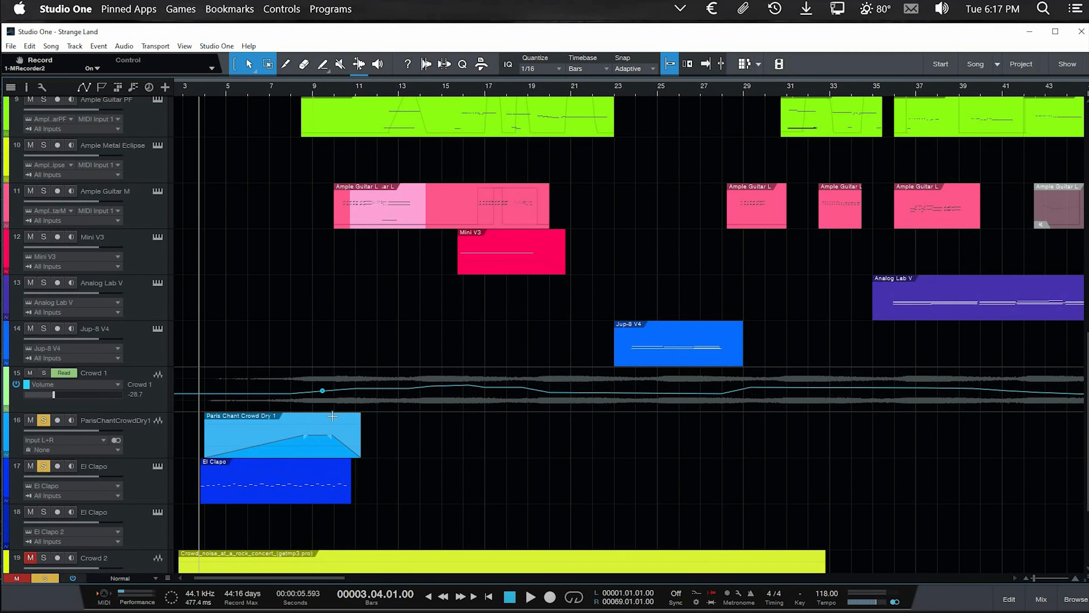
Step: Solo the Crowd 1 track together with the soloed chant and clap tracks, and stop playback after listening to them
{"action": "scroll", "coordinate": [332, 416], "scroll_direction": "up", "scroll_amount": 1}
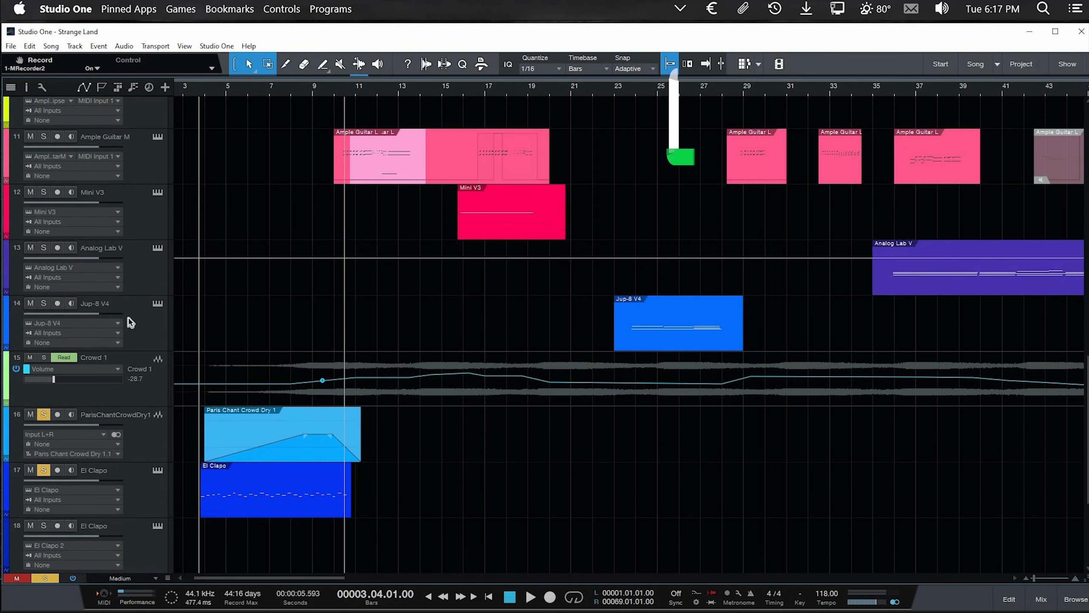
{"action": "scroll", "coordinate": [124, 319], "scroll_direction": "down", "scroll_amount": 3}
{"action": "left_click", "coordinate": [44, 228]}
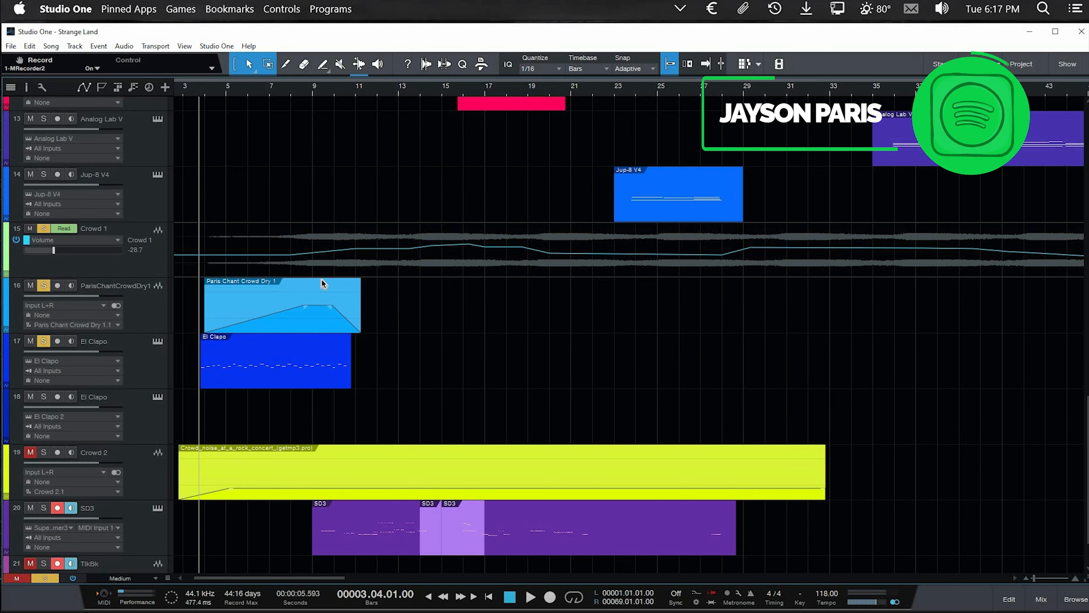
{"action": "scroll", "coordinate": [290, 334], "scroll_direction": "down", "scroll_amount": 2}
{"action": "scroll", "coordinate": [291, 335], "scroll_direction": "up", "scroll_amount": 2}
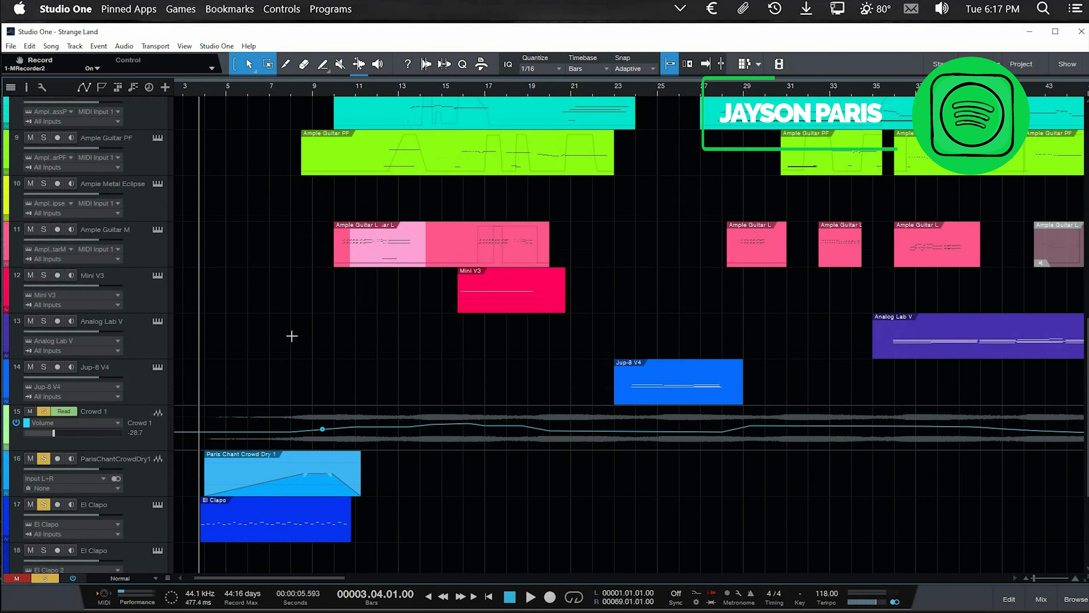
{"action": "scroll", "coordinate": [277, 266], "scroll_direction": "down", "scroll_amount": 4}
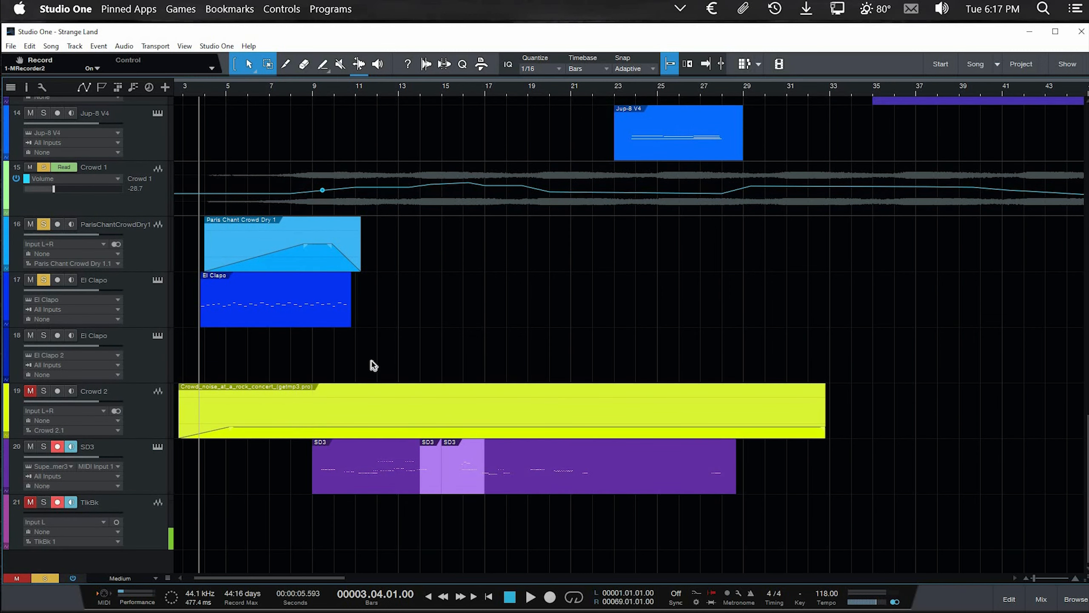
{"action": "scroll", "coordinate": [555, 245], "scroll_direction": "down", "scroll_amount": 1}
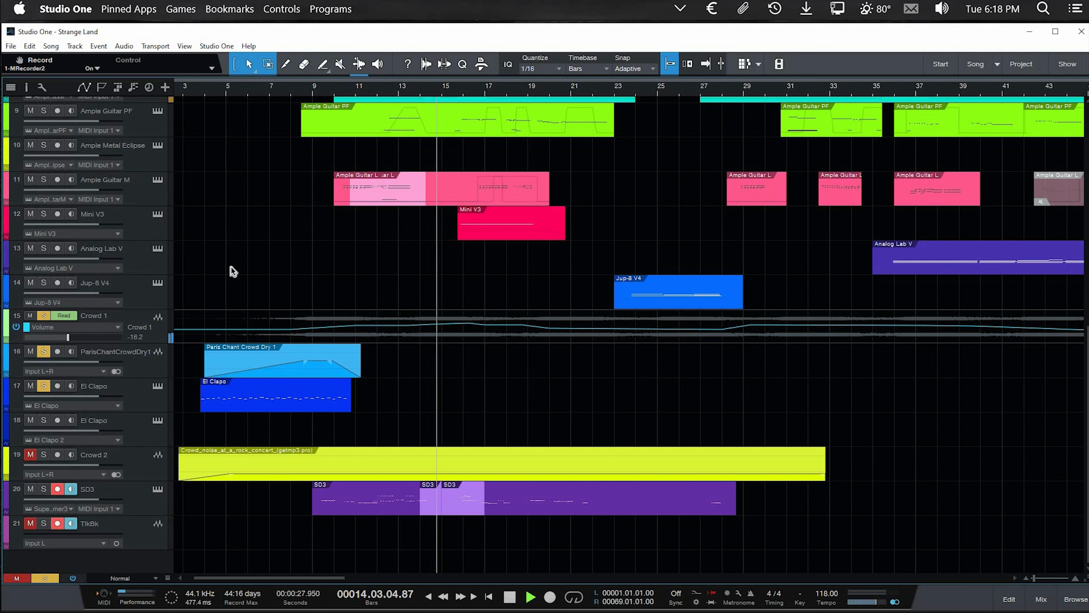
{"action": "key", "text": "space"}
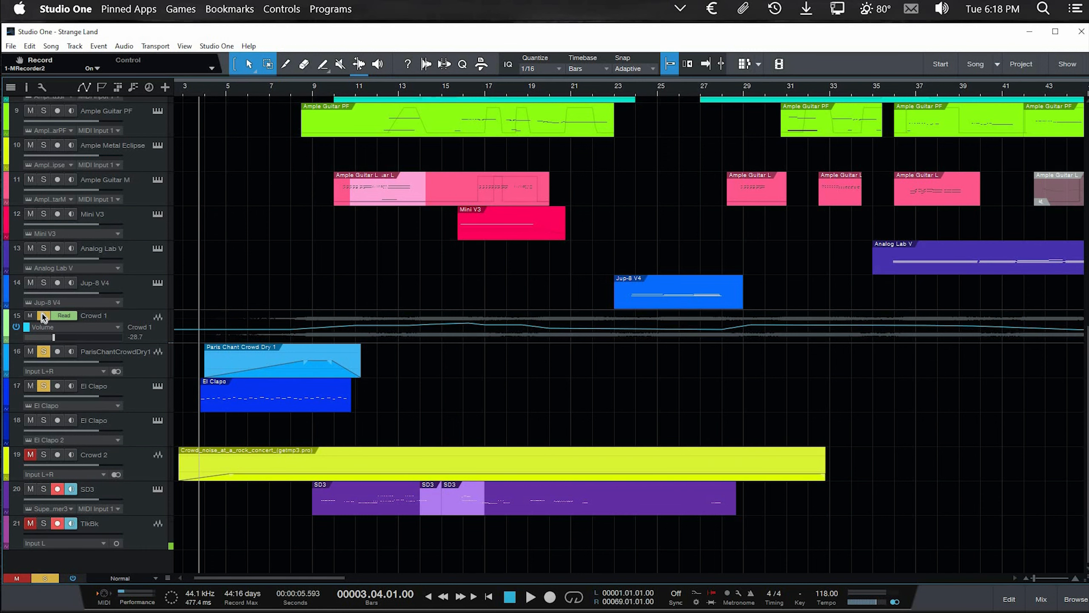
Step: Unsolo the ParisChantCrowdDry1 track and the first El Clapo track so that only Crowd 1 is soloed
{"action": "scroll", "coordinate": [43, 317], "scroll_direction": "up", "scroll_amount": 1}
{"action": "scroll", "coordinate": [40, 301], "scroll_direction": "down", "scroll_amount": 2}
{"action": "left_click", "coordinate": [44, 292]}
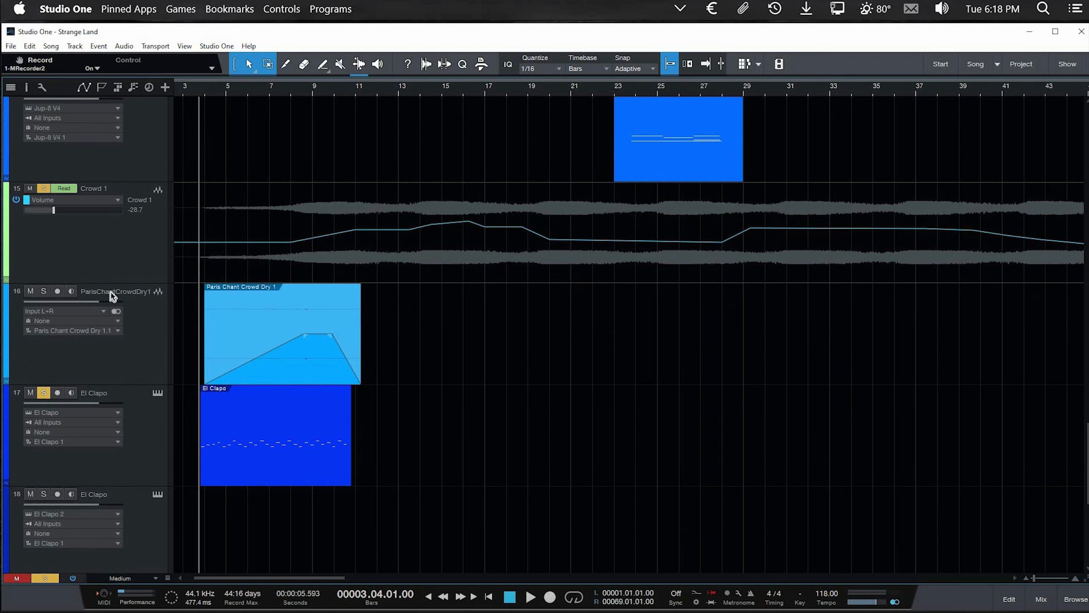
{"action": "scroll", "coordinate": [308, 279], "scroll_direction": "down", "scroll_amount": 2}
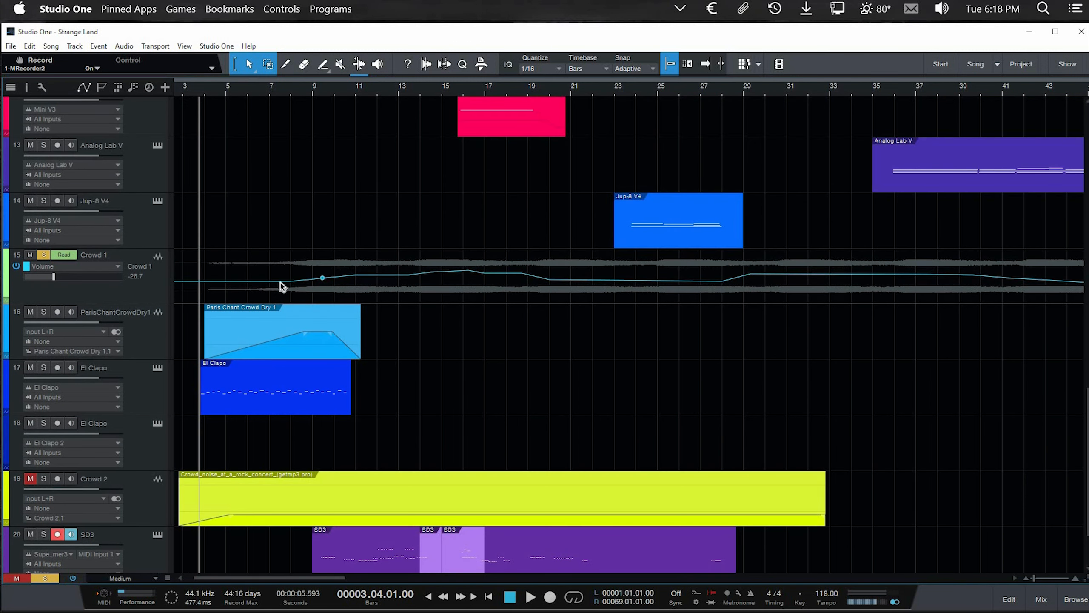
Step: Examine the full length of the Crowd 1 audio and its volume automation against the other tracks in the arrangement
{"action": "scroll", "coordinate": [281, 293], "scroll_direction": "down", "scroll_amount": 3}
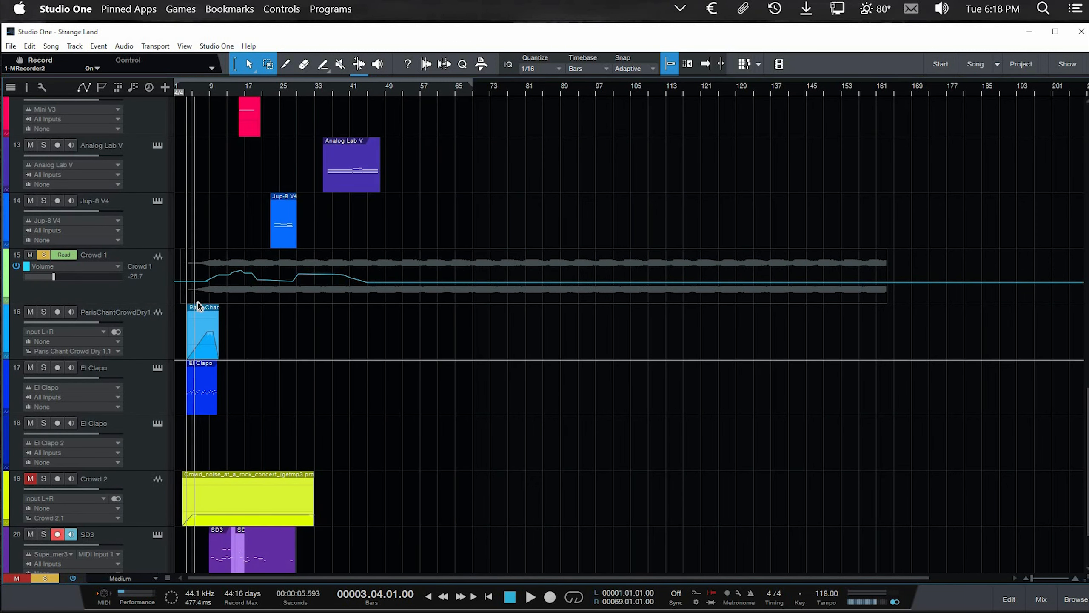
{"action": "scroll", "coordinate": [266, 303], "scroll_direction": "up", "scroll_amount": 2}
{"action": "scroll", "coordinate": [266, 303], "scroll_direction": "up", "scroll_amount": 2}
{"action": "scroll", "coordinate": [252, 314], "scroll_direction": "up", "scroll_amount": 3}
{"action": "scroll", "coordinate": [252, 313], "scroll_direction": "down", "scroll_amount": 4}
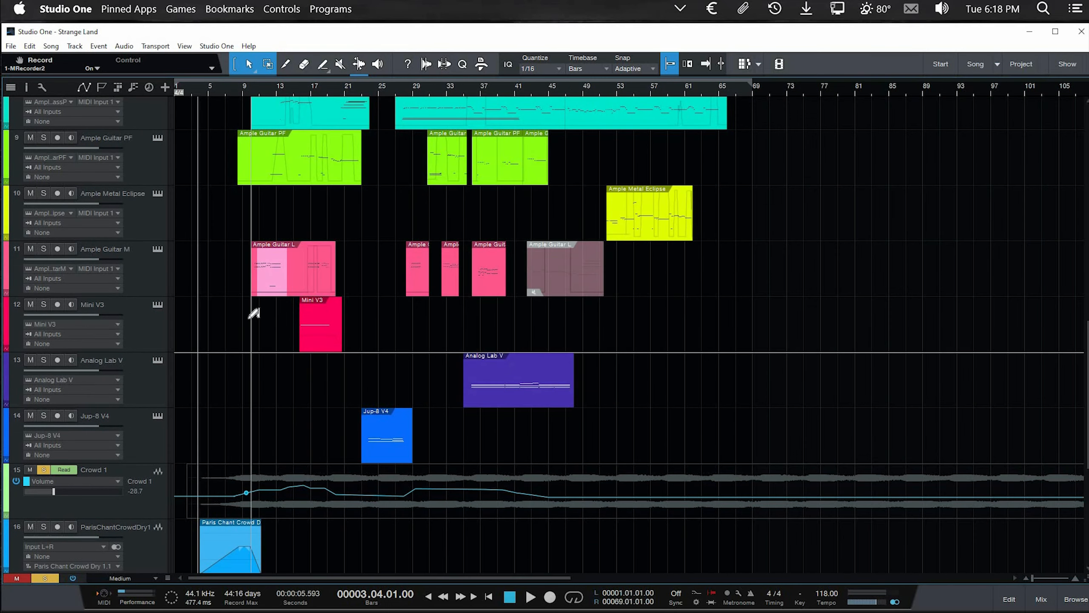
{"action": "scroll", "coordinate": [255, 313], "scroll_direction": "down", "scroll_amount": 3}
{"action": "scroll", "coordinate": [254, 313], "scroll_direction": "up", "scroll_amount": 2}
{"action": "scroll", "coordinate": [240, 306], "scroll_direction": "down", "scroll_amount": 3}
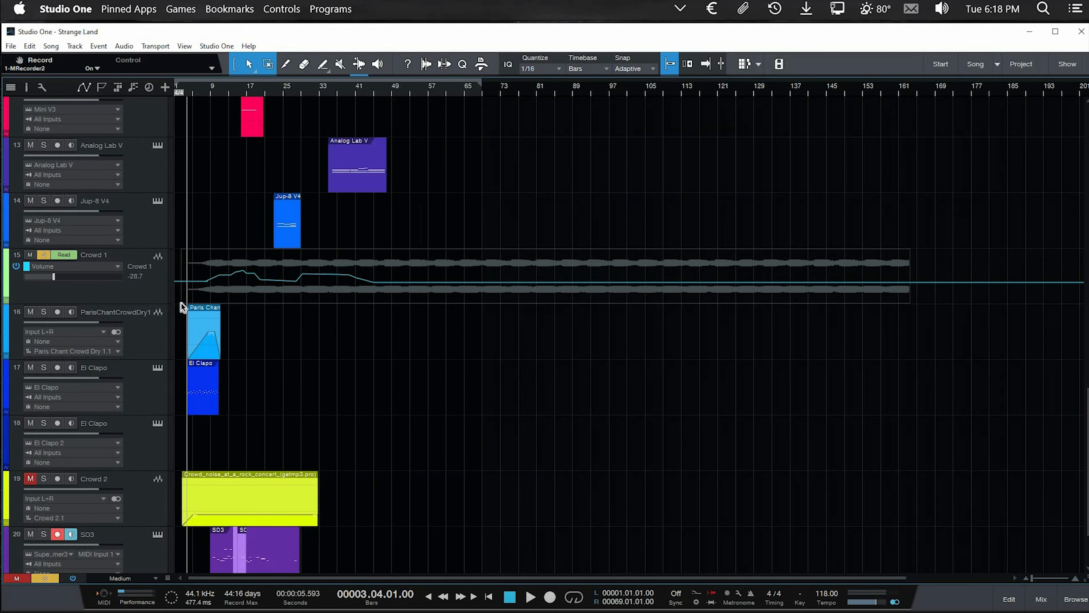
{"action": "scroll", "coordinate": [219, 298], "scroll_direction": "up", "scroll_amount": 2}
{"action": "scroll", "coordinate": [220, 295], "scroll_direction": "up", "scroll_amount": 2}
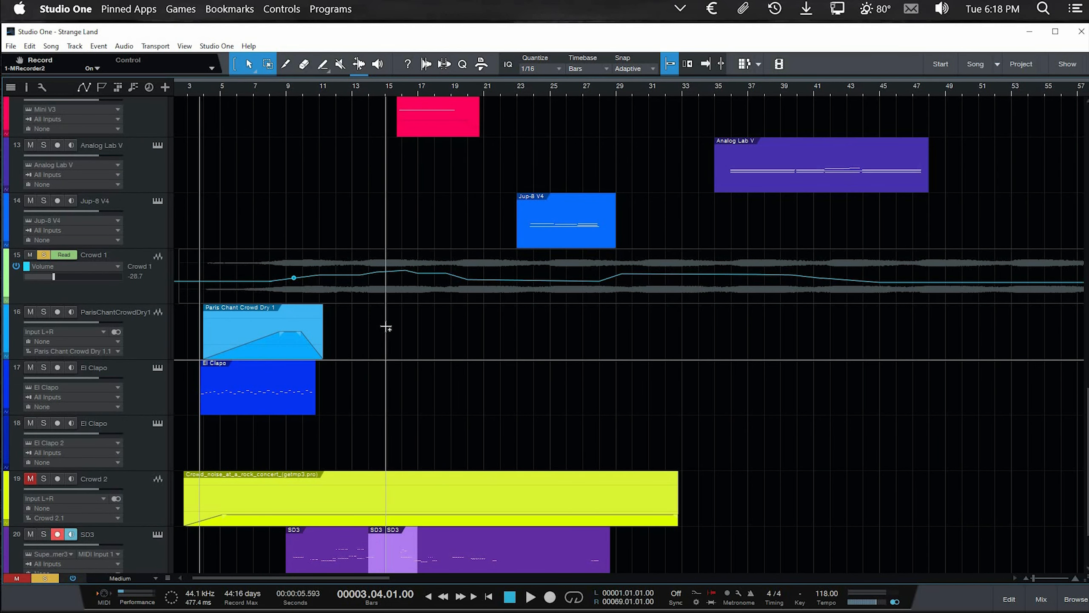
{"action": "scroll", "coordinate": [386, 327], "scroll_direction": "left", "scroll_amount": 2}
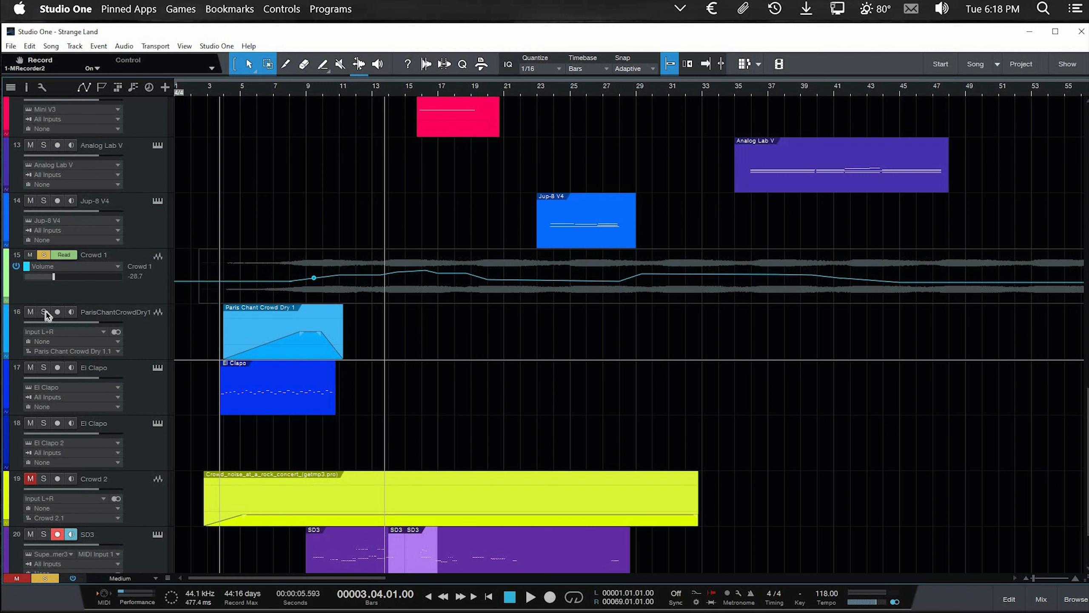
Step: Unsolo the Crowd 1 track and solo the ParisChantCrowdDry1 track instead
{"action": "left_click", "coordinate": [43, 255]}
{"action": "left_click", "coordinate": [43, 312]}
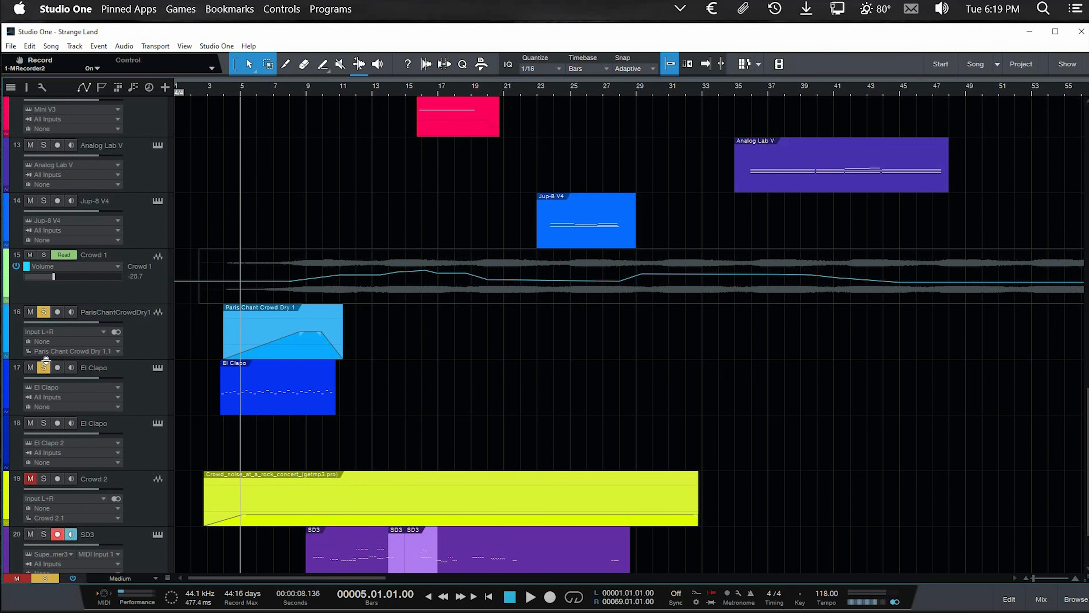
Step: Inspect the clap settings of the El Clapo instruments on tracks 17 and 18, and toggle solo on track 18
{"action": "left_click", "coordinate": [158, 369]}
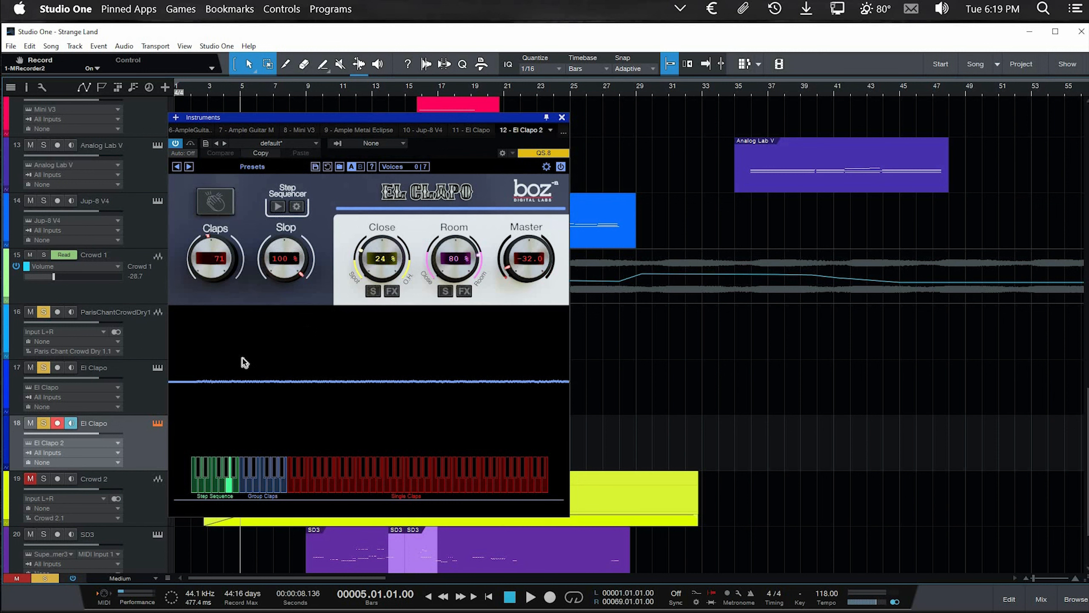
{"action": "left_click", "coordinate": [149, 394]}
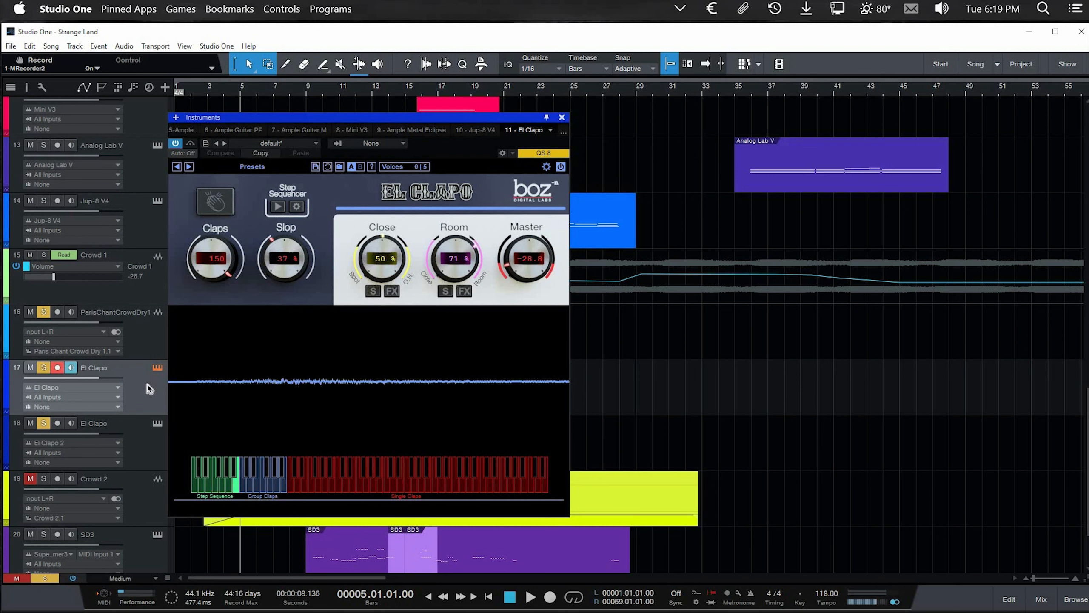
{"action": "left_click", "coordinate": [158, 423]}
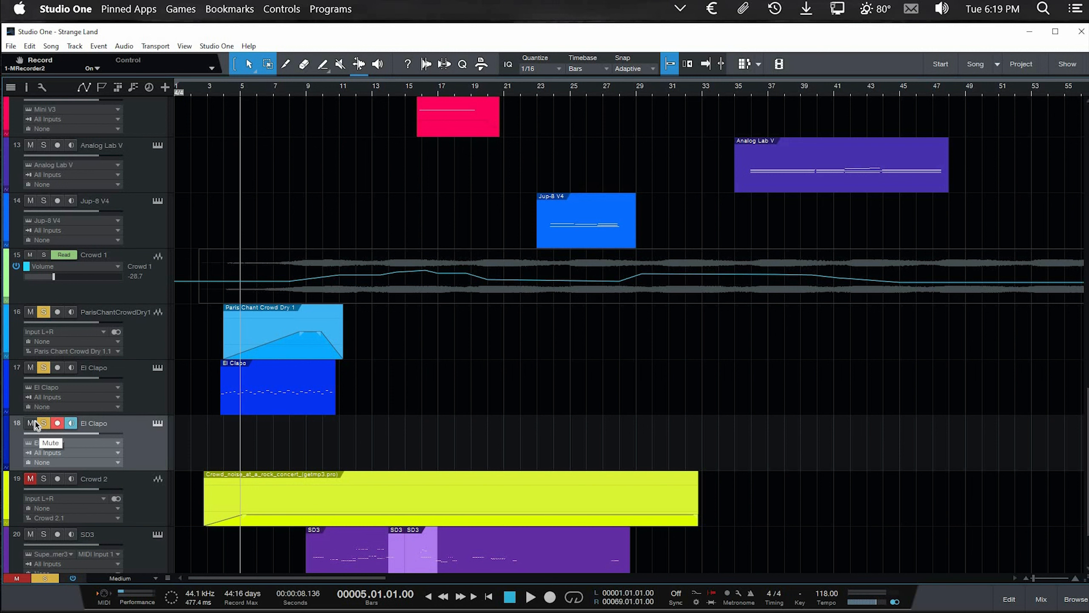
{"action": "left_click", "coordinate": [43, 423]}
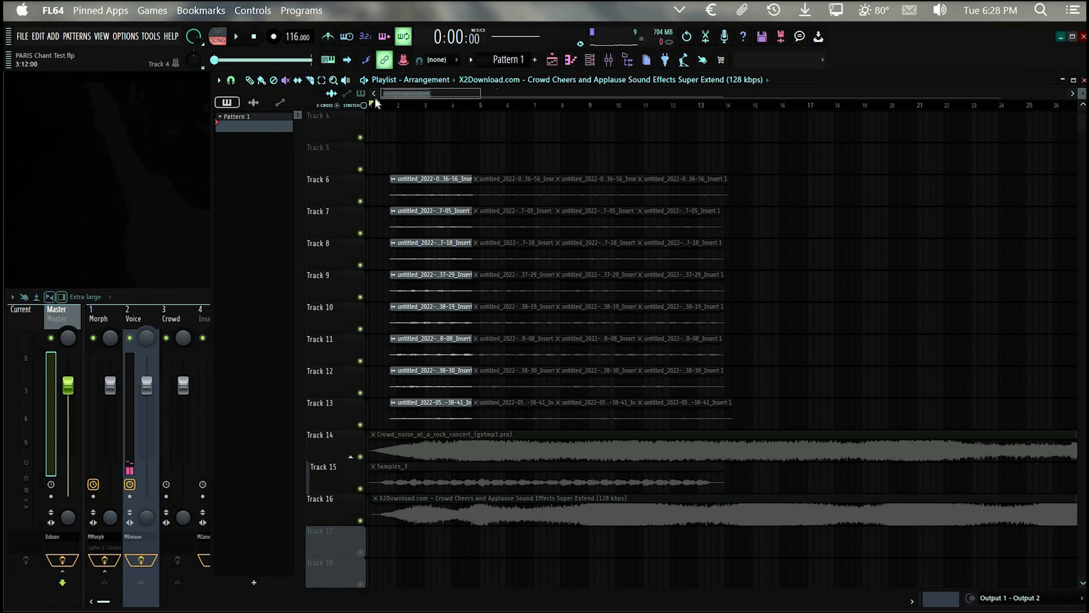
Step: Switch to FL Studio and mute the first vocal clips on Tracks 7 to 13 to play the Track 6 take alone
{"action": "mouse_move", "coordinate": [376, 103]}
{"action": "left_mouse_down"}
{"action": "mouse_move", "coordinate": [474, 105]}
{"action": "mouse_move", "coordinate": [393, 112]}
{"action": "left_mouse_up"}
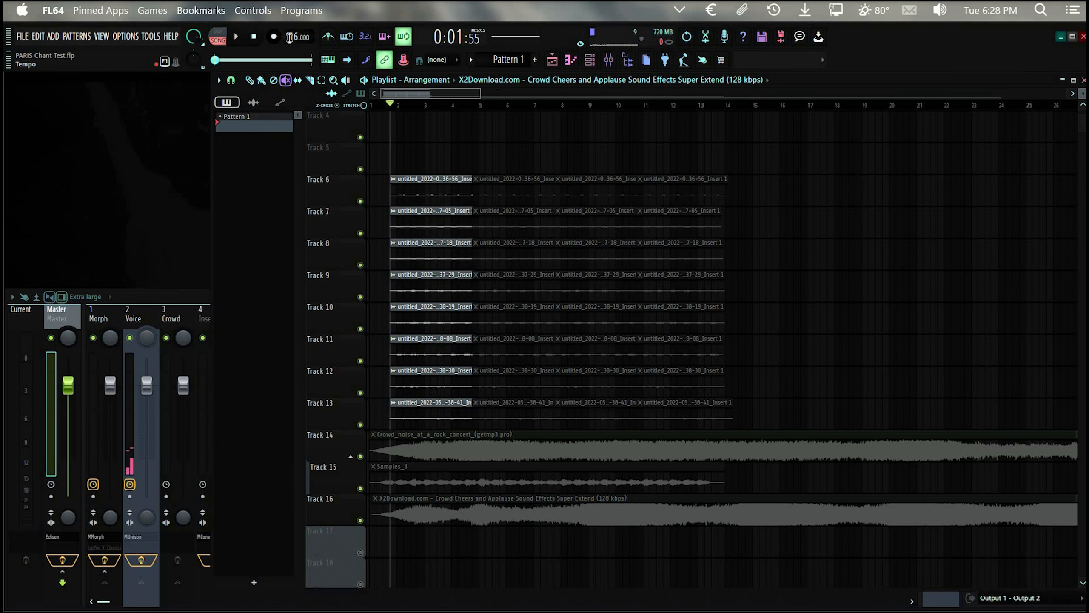
{"action": "scroll", "coordinate": [405, 360], "scroll_direction": "up", "scroll_amount": 5}
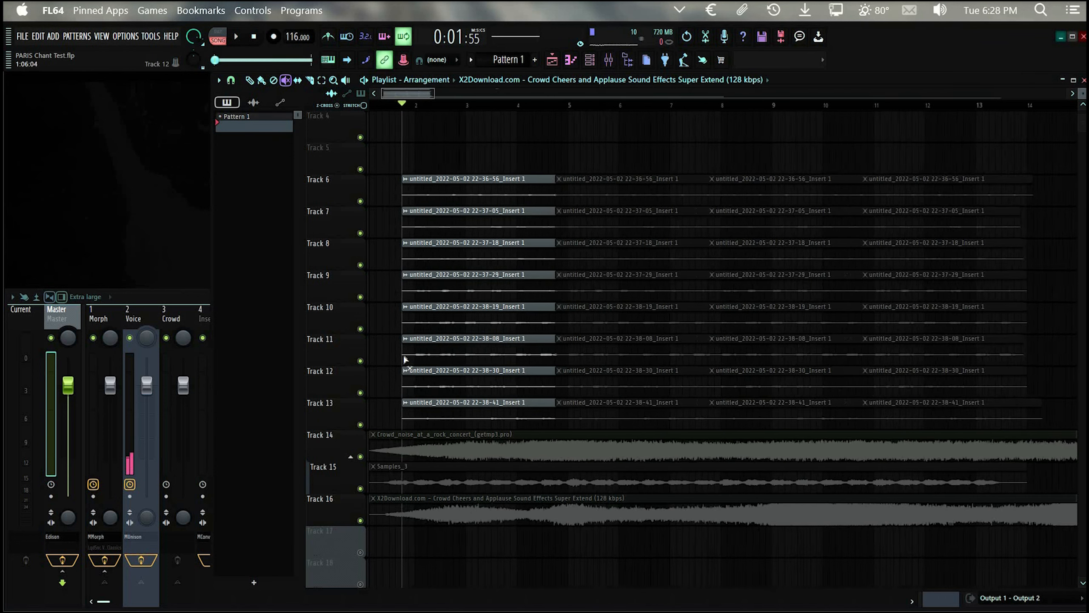
{"action": "scroll", "coordinate": [404, 360], "scroll_direction": "up", "scroll_amount": 4}
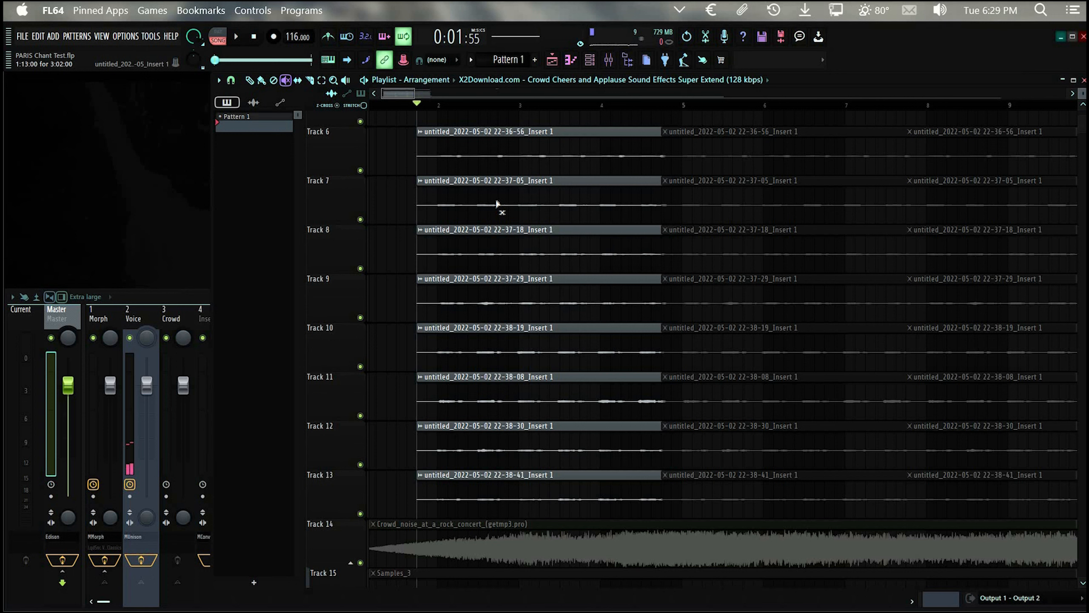
{"action": "left_click_drag", "start_coordinate": [498, 456], "coordinate": [482, 180]}
{"action": "key", "text": "space"}
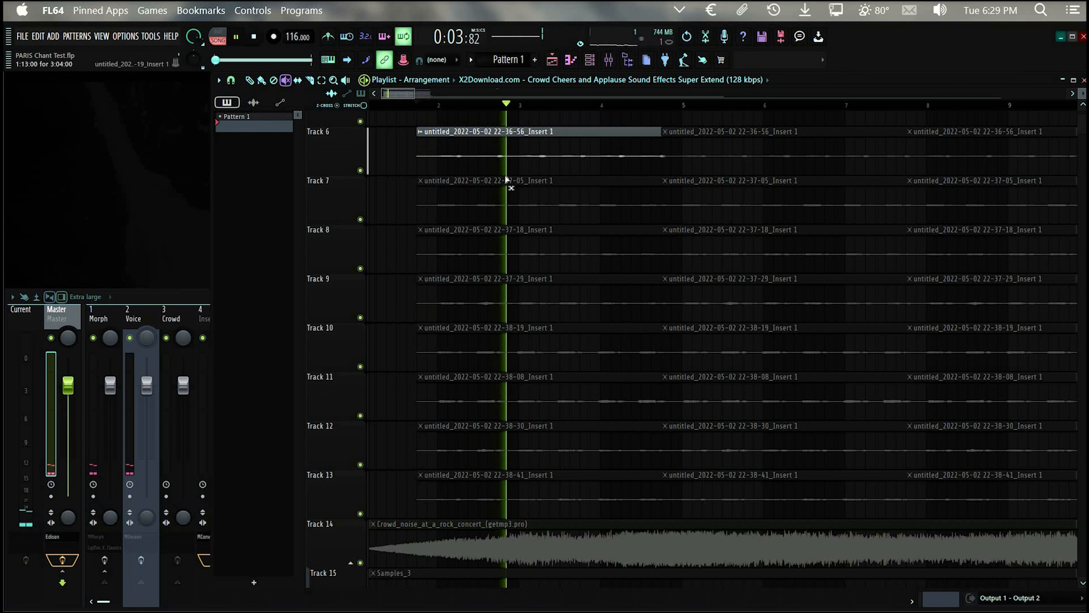
Step: Audition the first vocal clips on Tracks 7 to 12 one at a time, and stop playback
{"action": "left_click", "coordinate": [519, 197]}
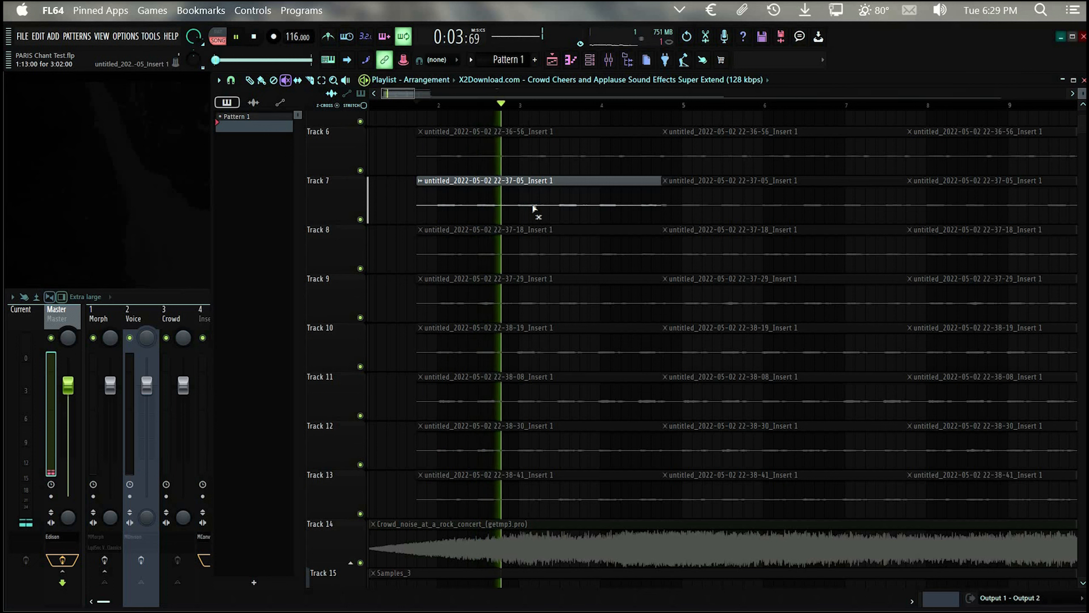
{"action": "left_click", "coordinate": [531, 257]}
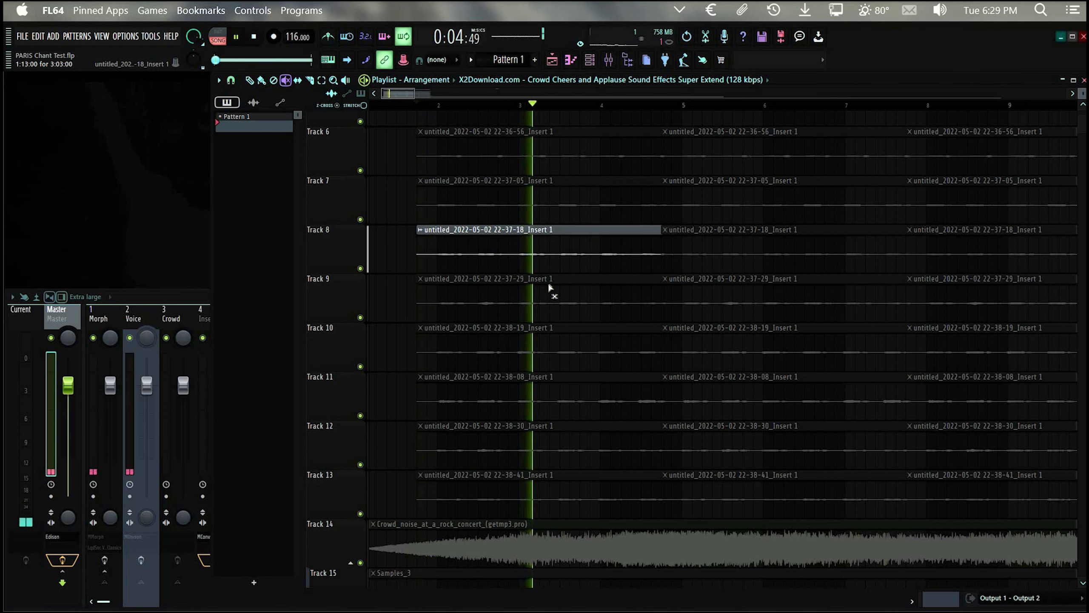
{"action": "left_click", "coordinate": [549, 303]}
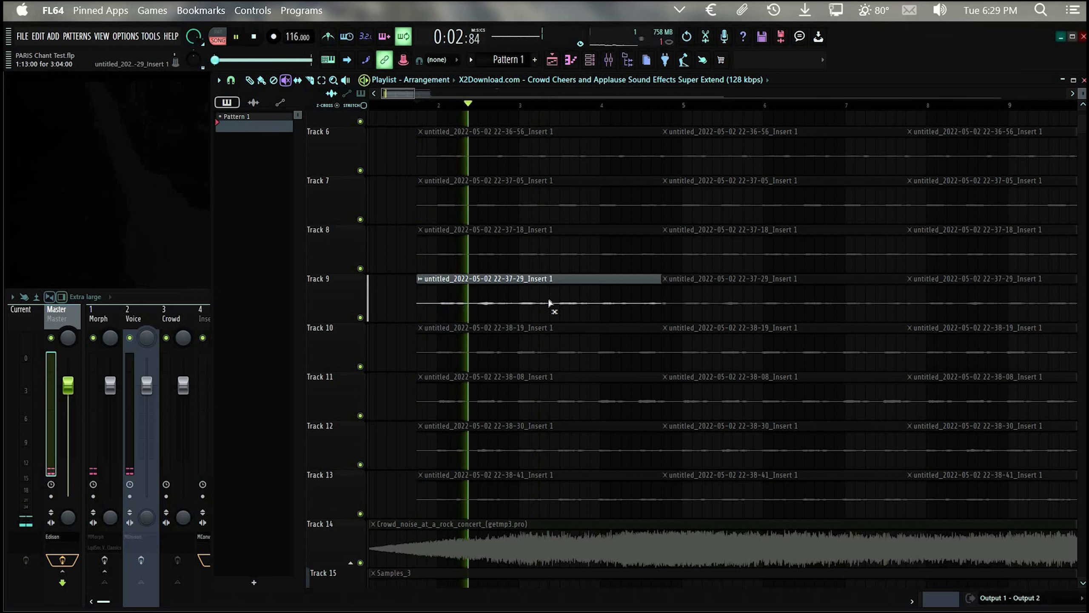
{"action": "left_click", "coordinate": [547, 338]}
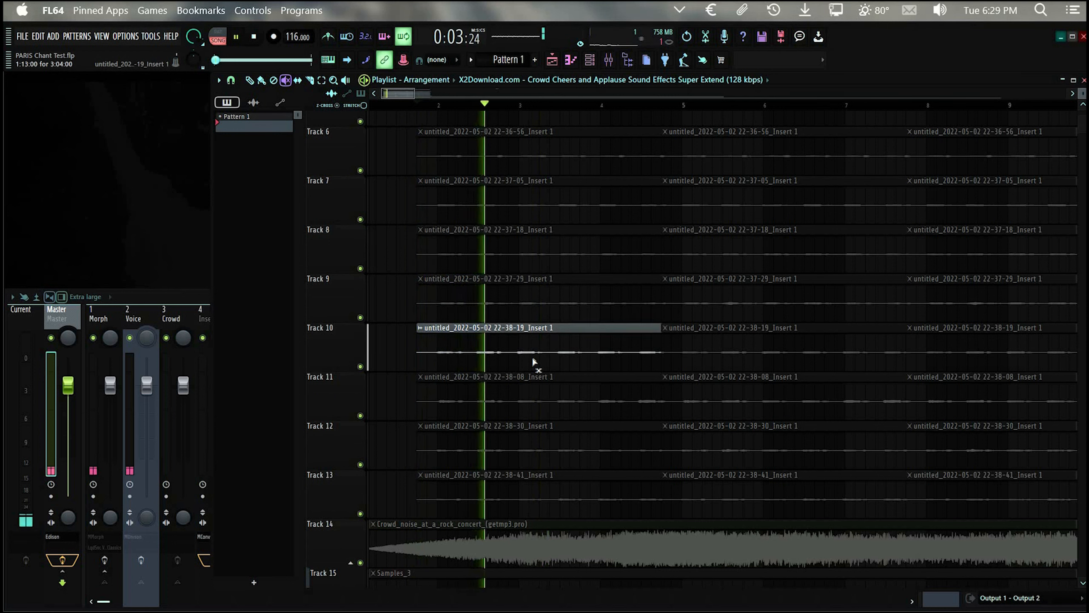
{"action": "left_click", "coordinate": [534, 401]}
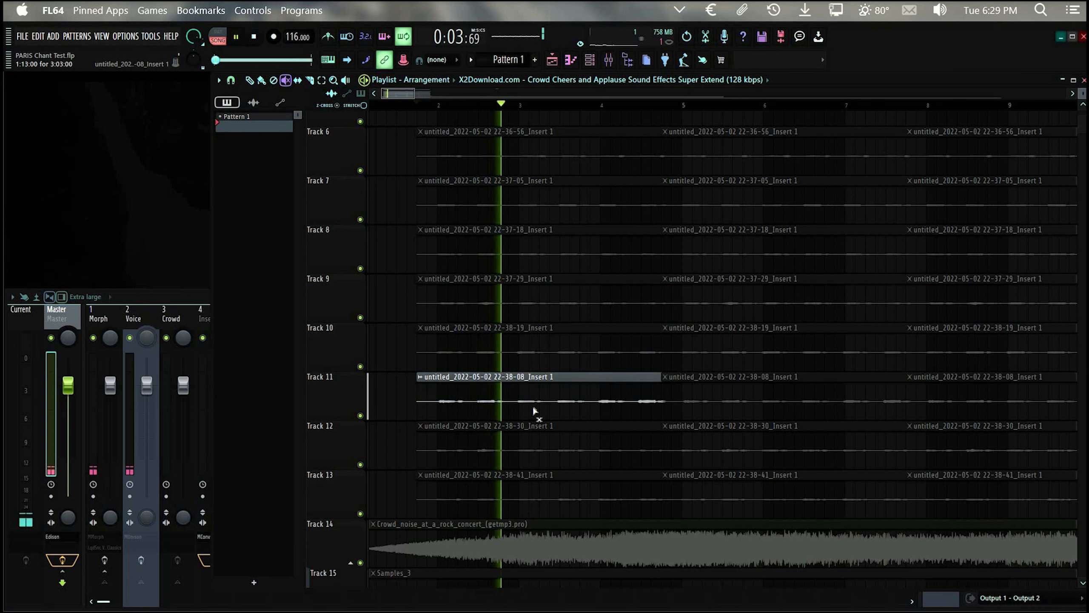
{"action": "left_click", "coordinate": [539, 437]}
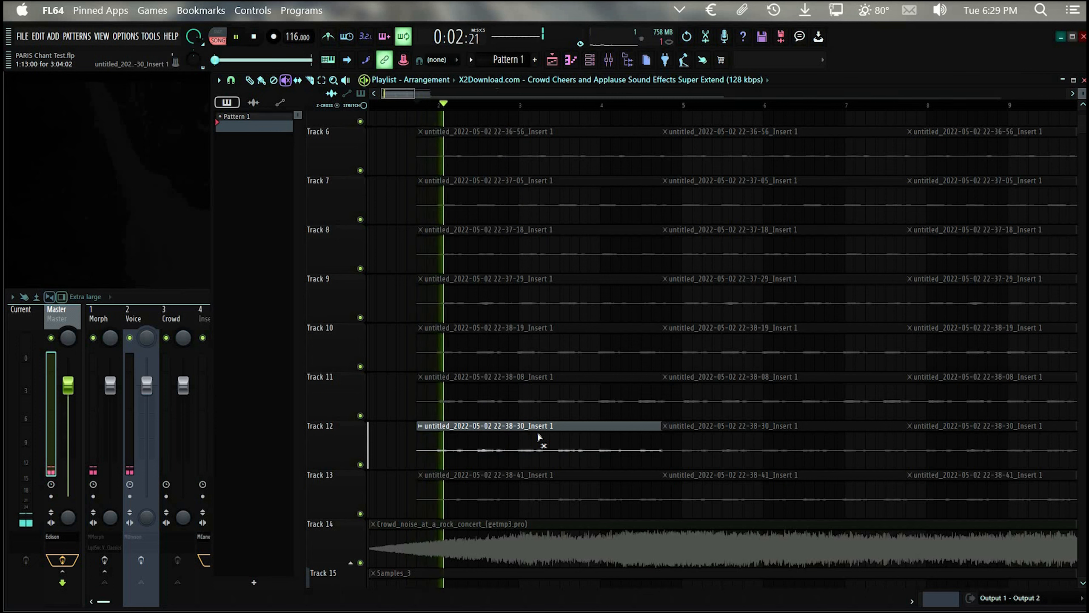
{"action": "key", "text": "space"}
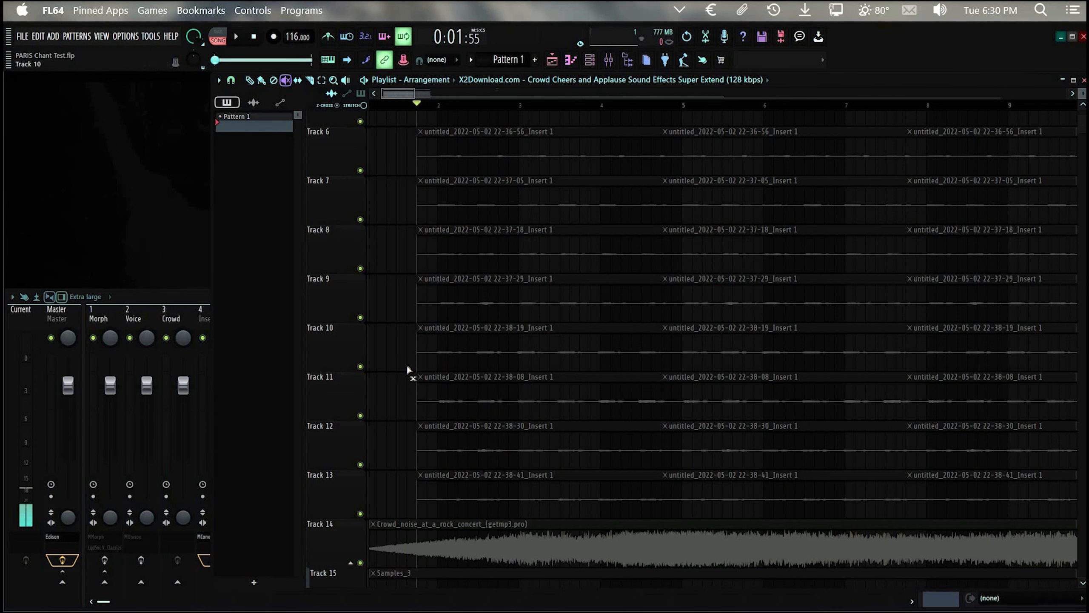
Step: Unmute the first vocal clips on Tracks 6 to 13, checking the mixer briefly before returning to the playlist
{"action": "left_click_drag", "start_coordinate": [497, 148], "coordinate": [499, 483]}
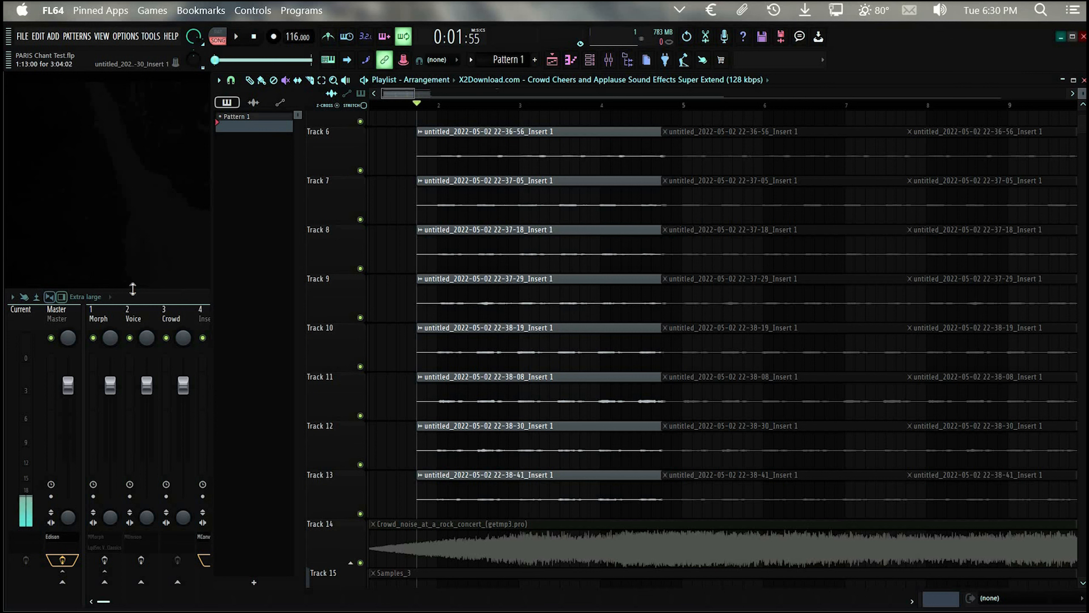
{"action": "left_click", "coordinate": [152, 294]}
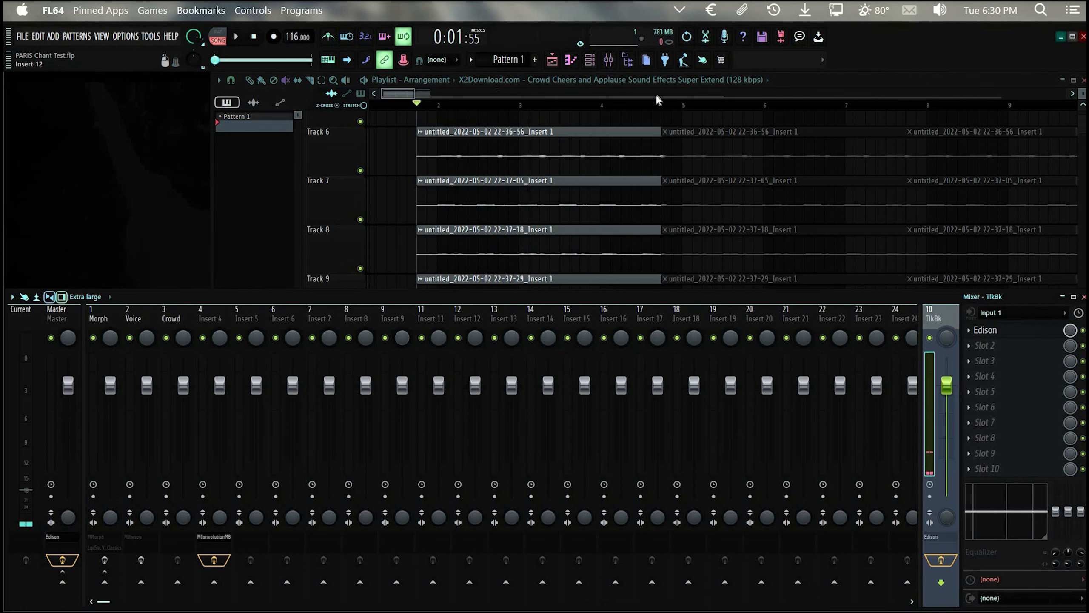
{"action": "left_click", "coordinate": [604, 165]}
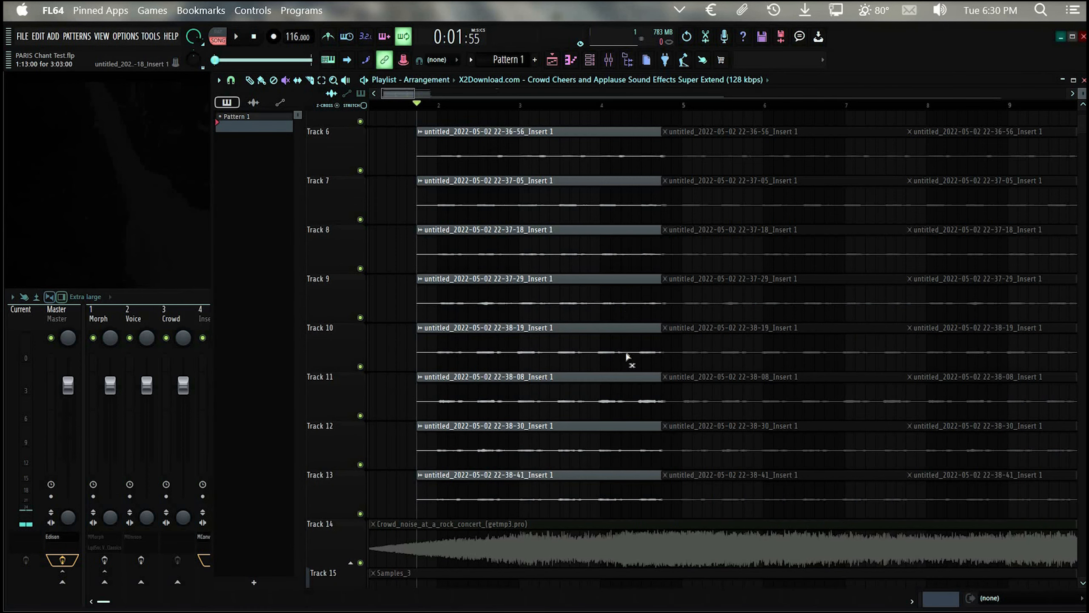
Step: Enable the MUnison effect on the Voice mixer track and open its plugin window with the Speaking Crowd 2 preset
{"action": "left_click", "coordinate": [205, 294]}
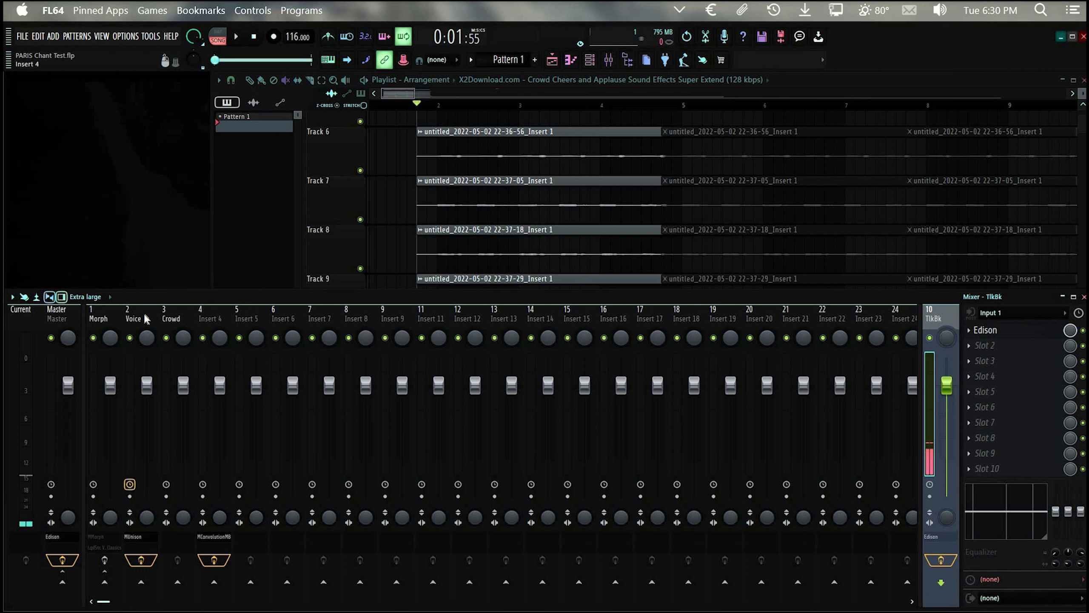
{"action": "left_click", "coordinate": [140, 534]}
{"action": "left_click", "coordinate": [139, 535]}
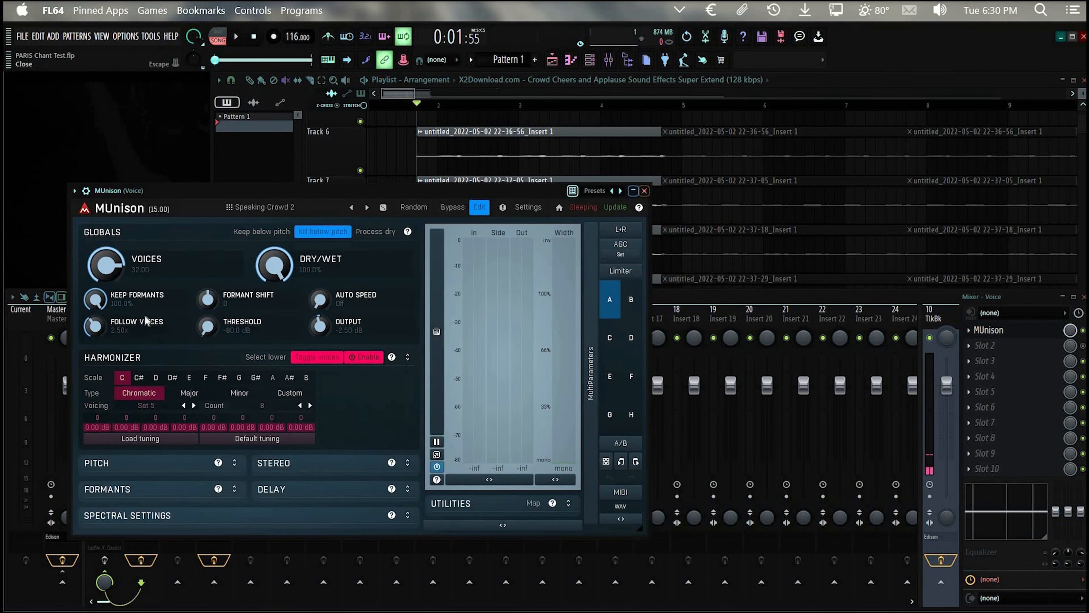
{"action": "left_click", "coordinate": [645, 190]}
{"action": "left_click", "coordinate": [140, 536]}
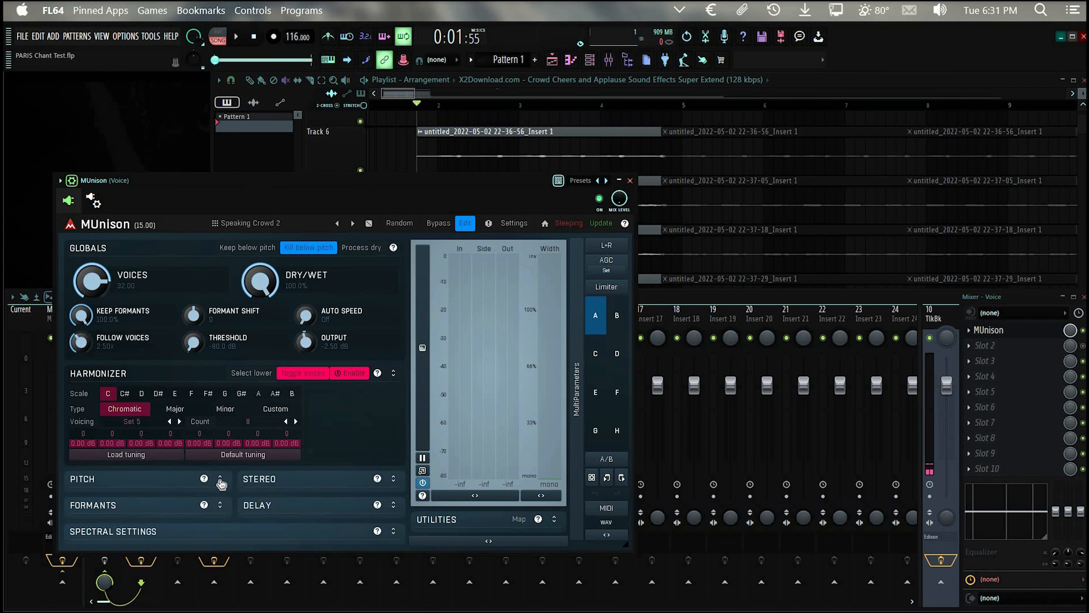
Step: Examine MUnison's Pitch, Stereo, Formants, Delay and Spectral Settings sections, and close the plugin window
{"action": "left_click", "coordinate": [220, 478]}
{"action": "scroll", "coordinate": [257, 443], "scroll_direction": "down", "scroll_amount": 1}
{"action": "left_click", "coordinate": [220, 479]}
{"action": "left_click", "coordinate": [393, 531]}
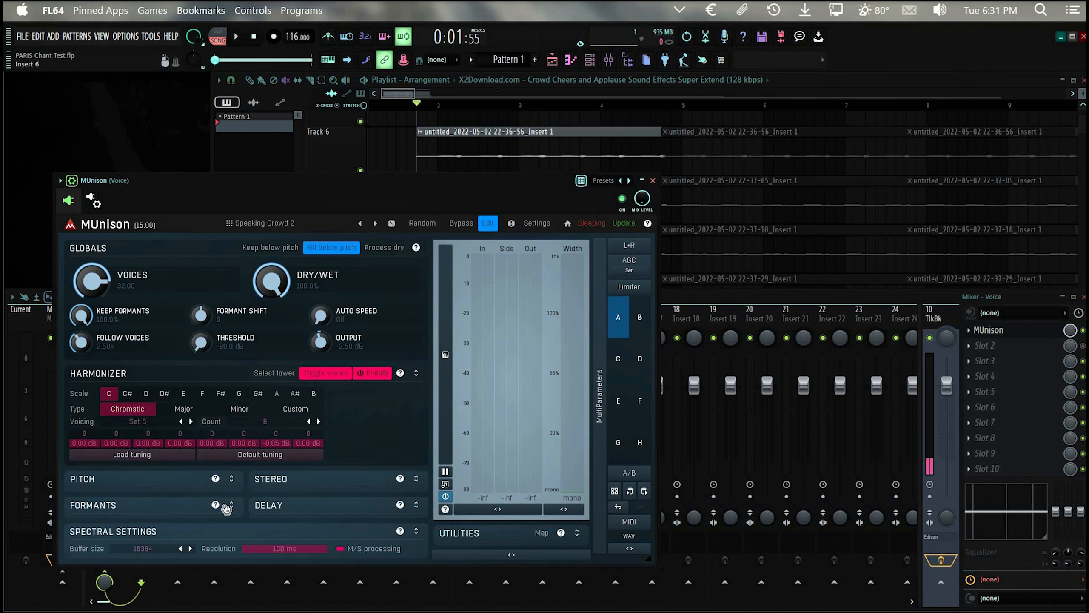
{"action": "left_click", "coordinate": [232, 505]}
{"action": "left_click_drag", "start_coordinate": [392, 566], "coordinate": [393, 568]}
{"action": "left_click", "coordinate": [417, 588]}
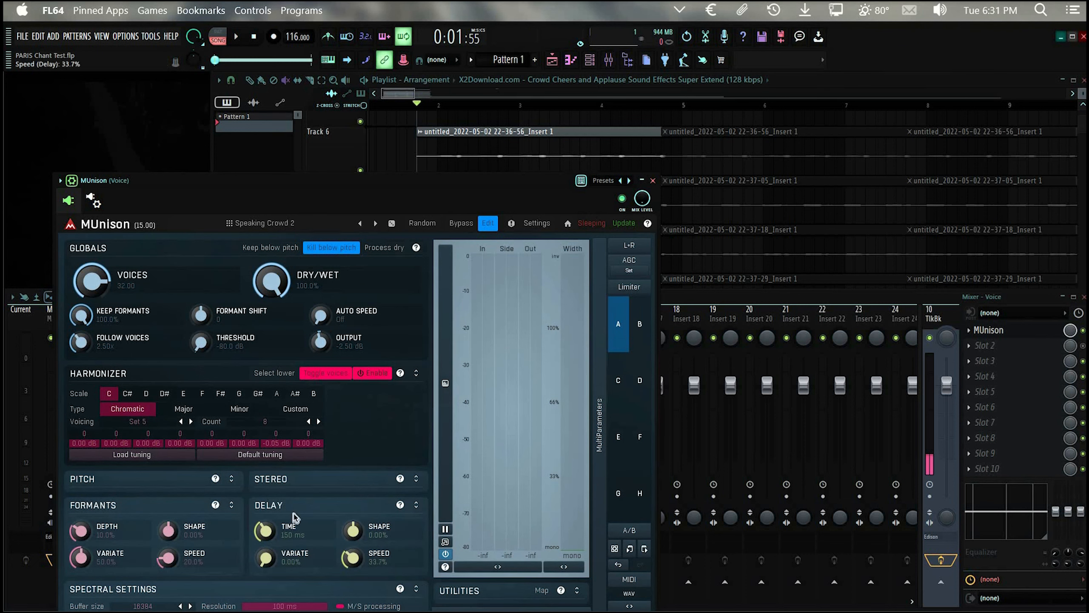
{"action": "left_click", "coordinate": [232, 480]}
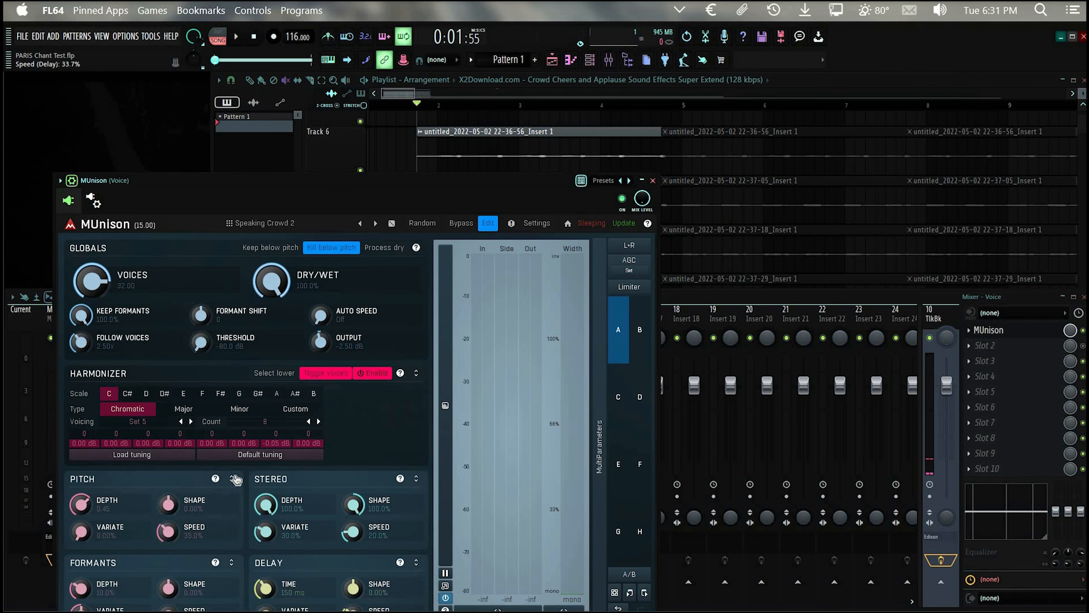
{"action": "left_click", "coordinate": [232, 478]}
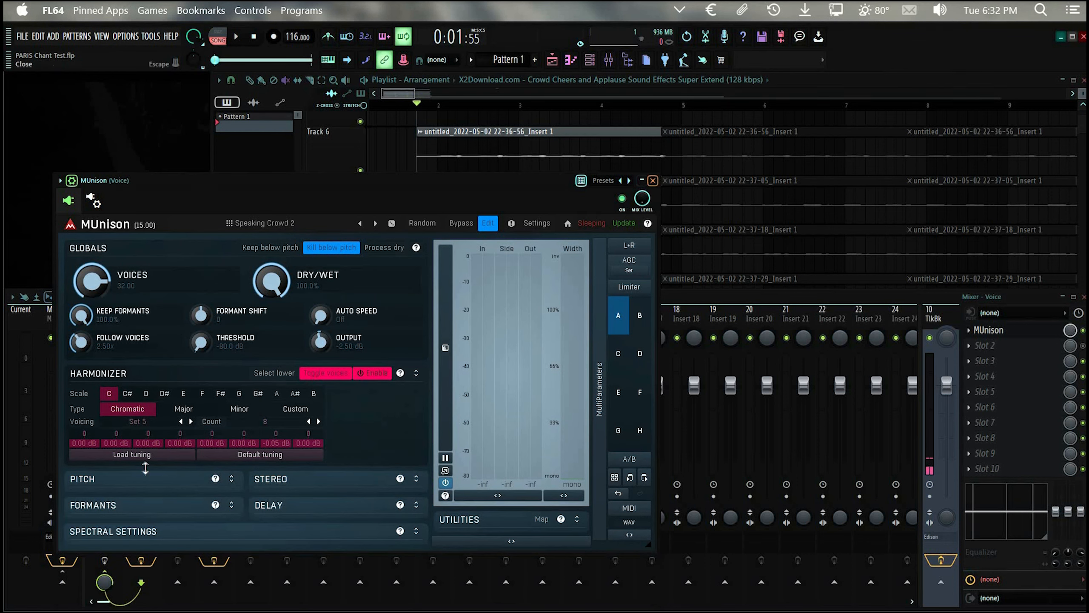
{"action": "left_click", "coordinate": [653, 180]}
Step: Audition the stacked vocal clips through MUnison, stop playback, and check the plugin's settings once more
{"action": "key", "text": "space"}
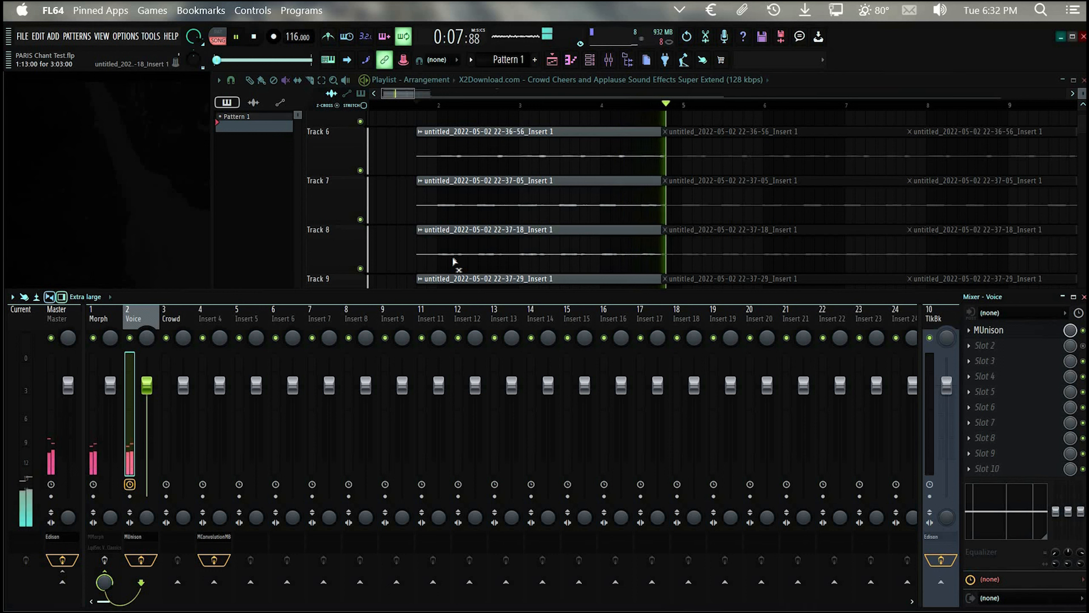
{"action": "key", "text": "space"}
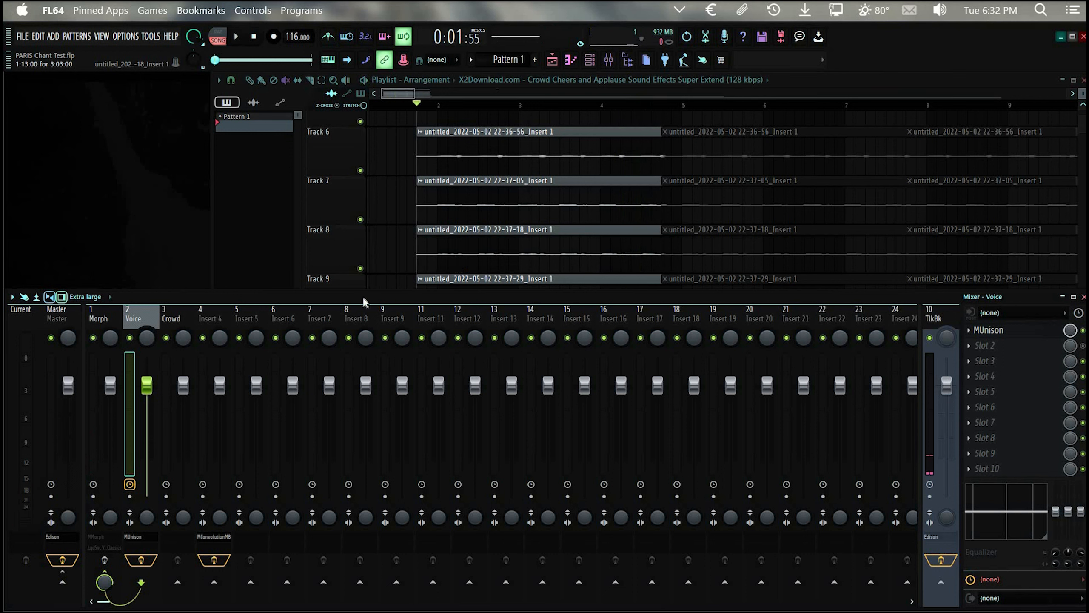
{"action": "left_click", "coordinate": [134, 535]}
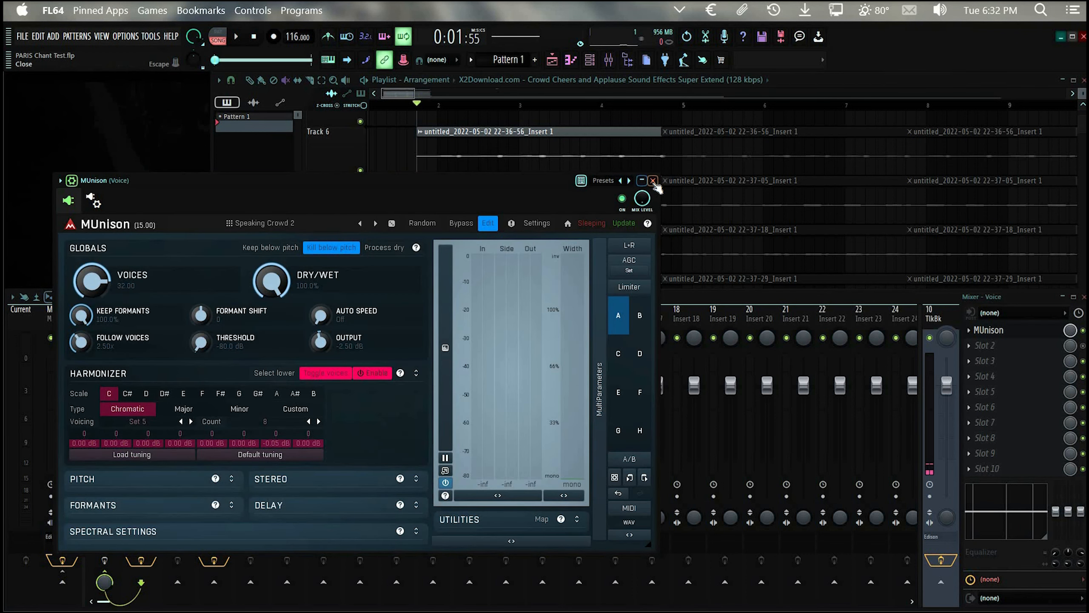
{"action": "left_click", "coordinate": [653, 181]}
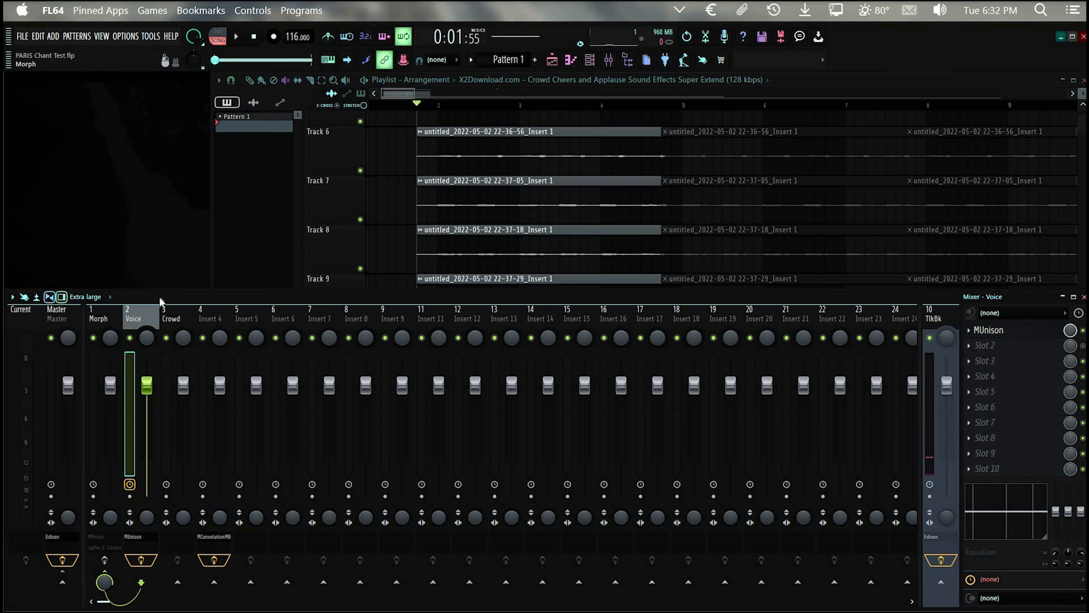
Step: Unmute the crowd noise clip on Track 14 and mute the first vocal clips on Tracks 6 to 13
{"action": "key", "text": "F5"}
{"action": "scroll", "coordinate": [541, 486], "scroll_direction": "down", "scroll_amount": 2}
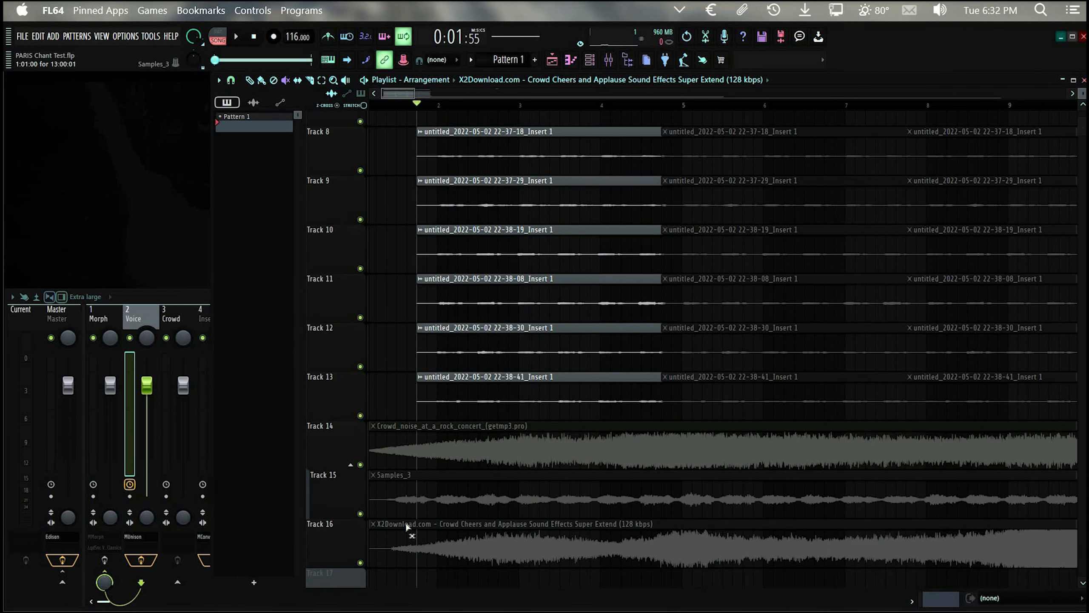
{"action": "scroll", "coordinate": [493, 476], "scroll_direction": "up", "scroll_amount": 3}
{"action": "scroll", "coordinate": [485, 442], "scroll_direction": "down", "scroll_amount": 3}
{"action": "left_click", "coordinate": [454, 423]}
{"action": "scroll", "coordinate": [461, 416], "scroll_direction": "up", "scroll_amount": 2}
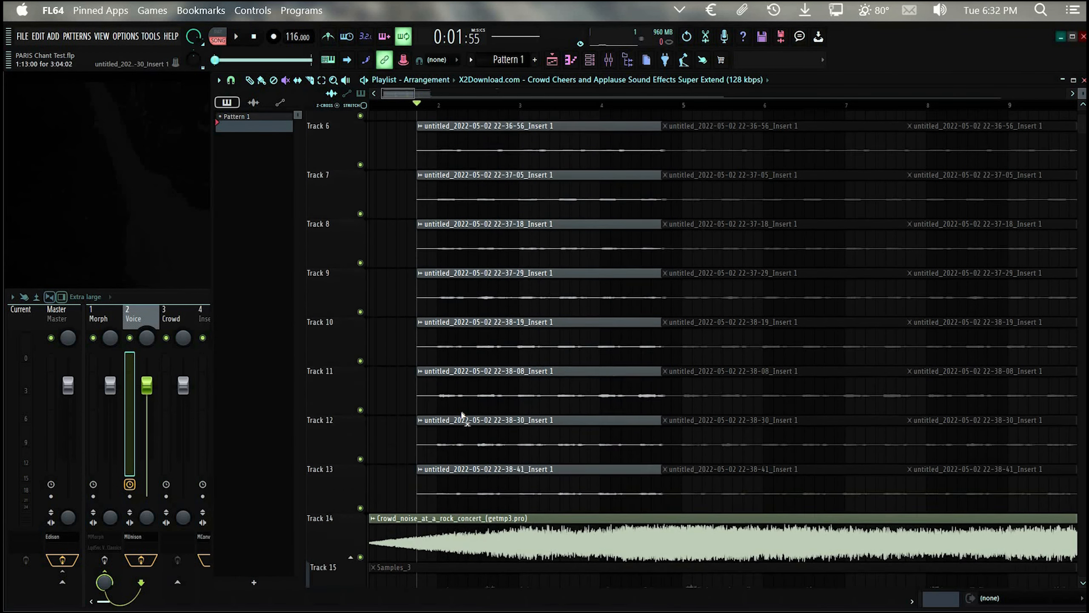
{"action": "scroll", "coordinate": [462, 414], "scroll_direction": "down", "scroll_amount": 4}
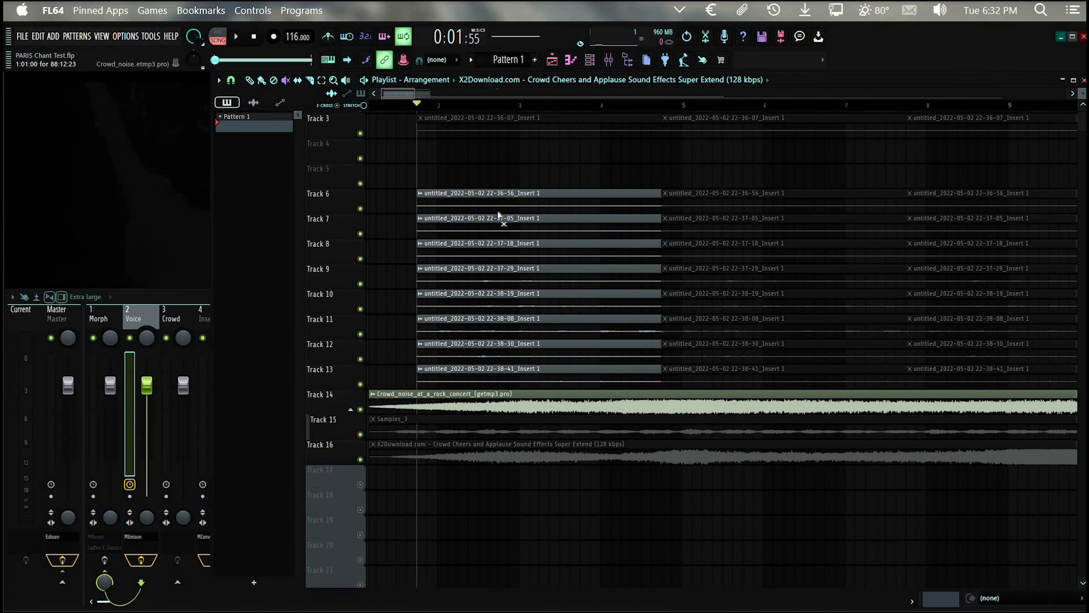
{"action": "left_click_drag", "start_coordinate": [504, 335], "coordinate": [504, 379]}
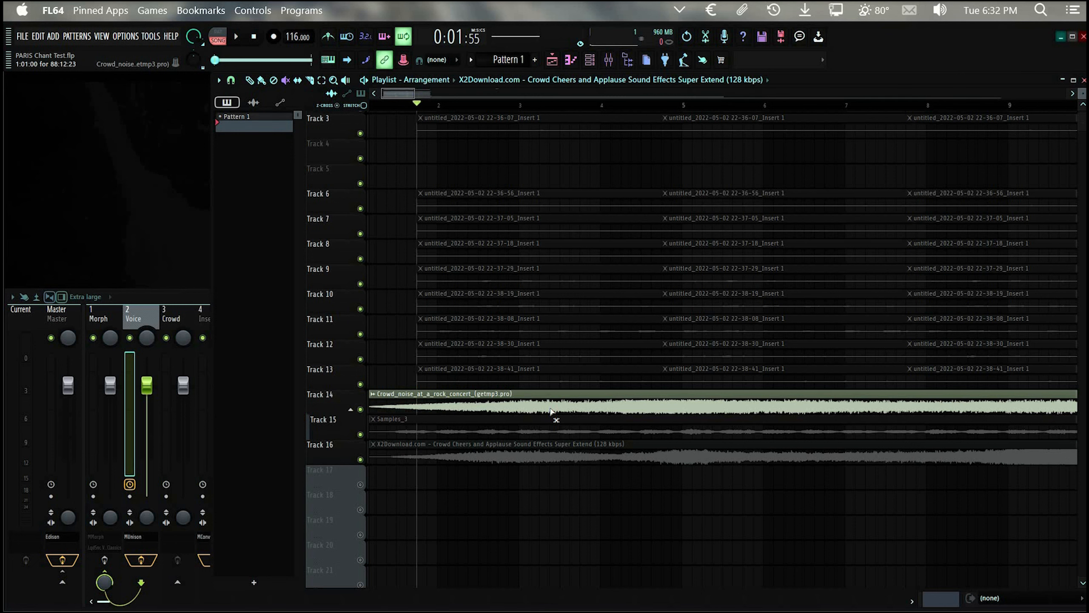
Step: Enable MMorph on the Morph mixer track and open its plugin window
{"action": "left_click", "coordinate": [105, 318]}
{"action": "left_click", "coordinate": [146, 316]}
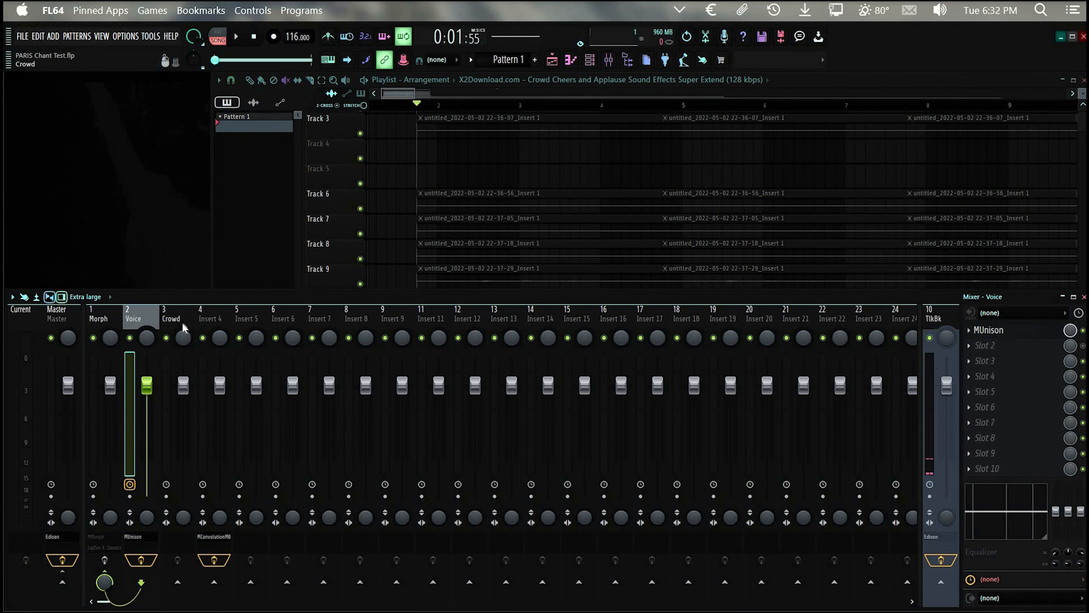
{"action": "left_click", "coordinate": [179, 320]}
{"action": "left_click", "coordinate": [151, 317]}
{"action": "left_click", "coordinate": [180, 320]}
{"action": "left_click", "coordinate": [105, 320]}
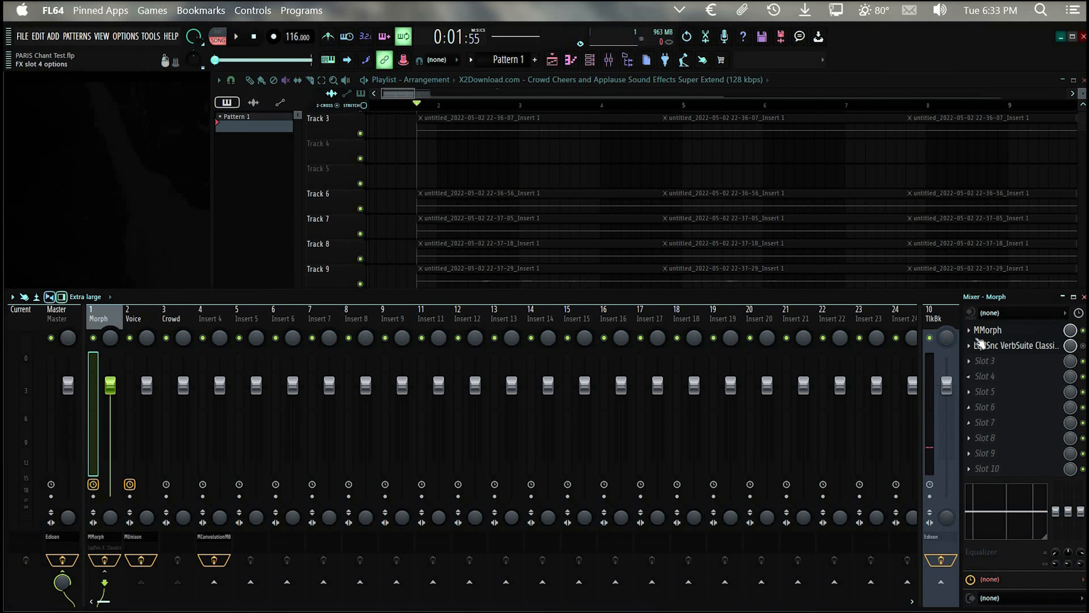
{"action": "left_click", "coordinate": [986, 330]}
{"action": "left_click_drag", "start_coordinate": [323, 137], "coordinate": [350, 137]}
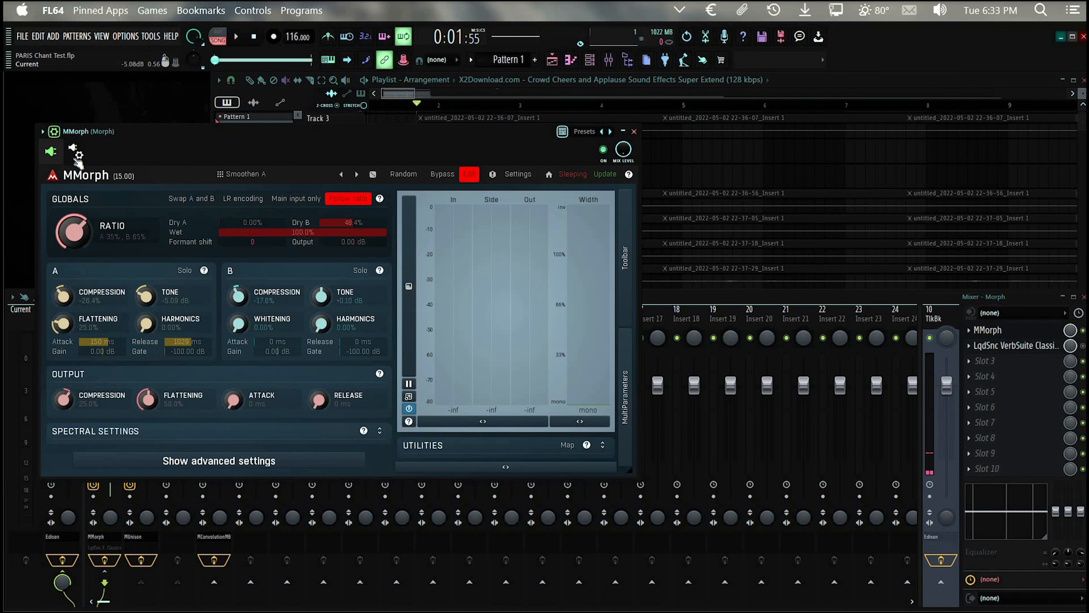
Step: Inspect MMorph's input and sidechain connections in its processing options, and return to the plugin's main controls
{"action": "left_click", "coordinate": [76, 155]}
{"action": "left_click", "coordinate": [91, 177]}
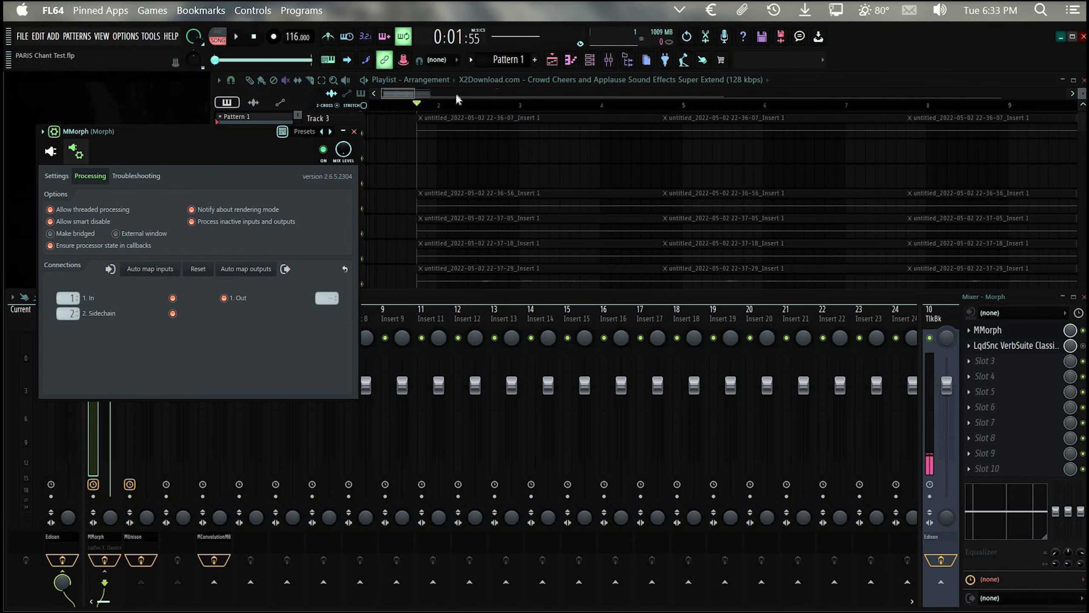
{"action": "left_click_drag", "start_coordinate": [169, 135], "coordinate": [476, 95]}
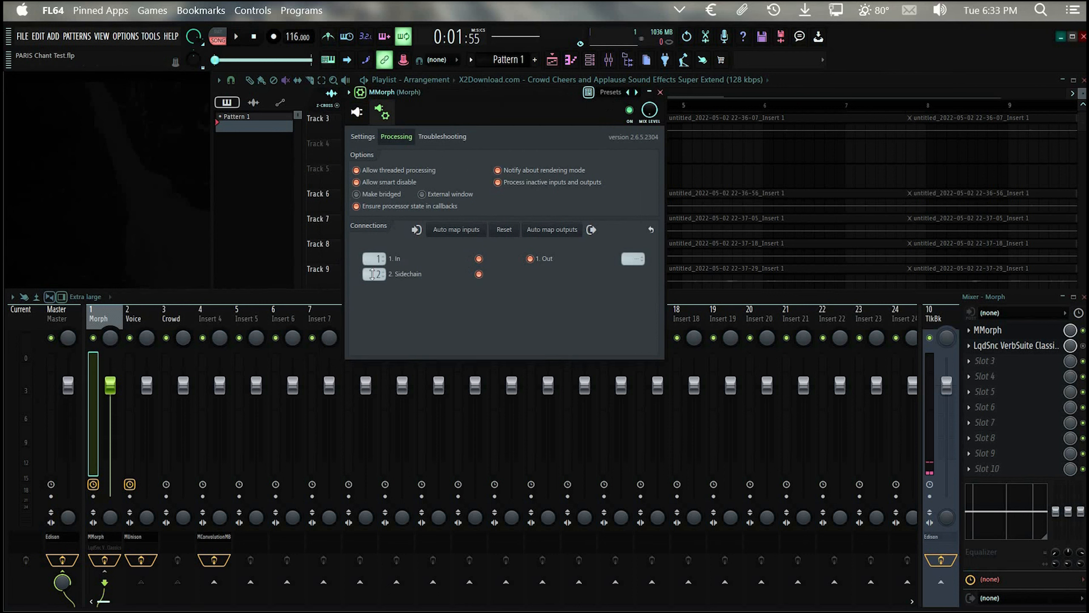
{"action": "left_click", "coordinate": [360, 113]}
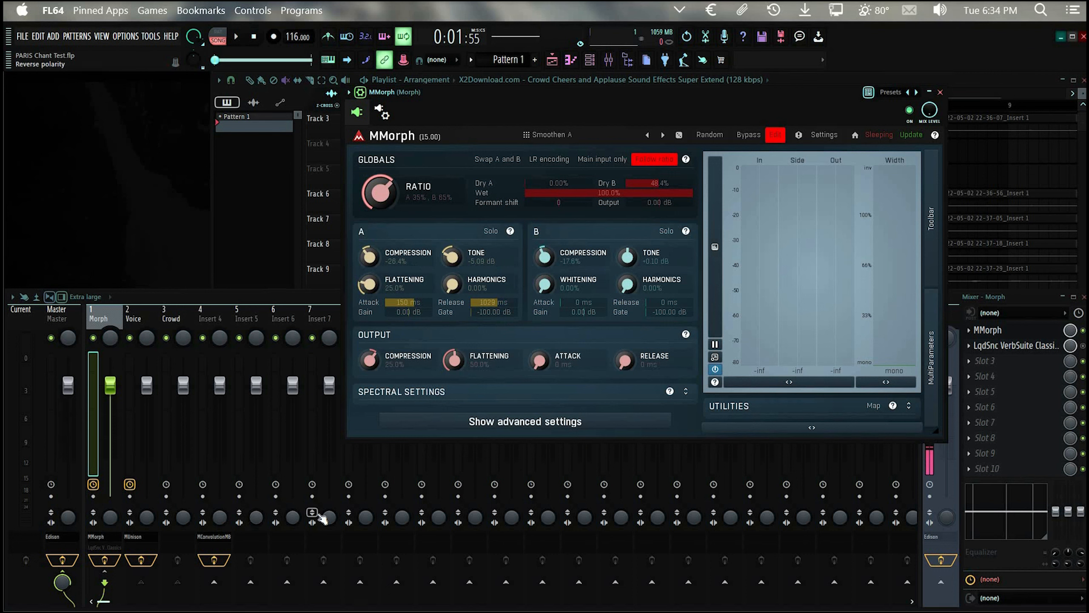
Step: Play the crowd noise through MMorph, close the plugin, and unmute the first vocal clips on Tracks 6 to 13 to audition the morphed chant
{"action": "key", "text": "space"}
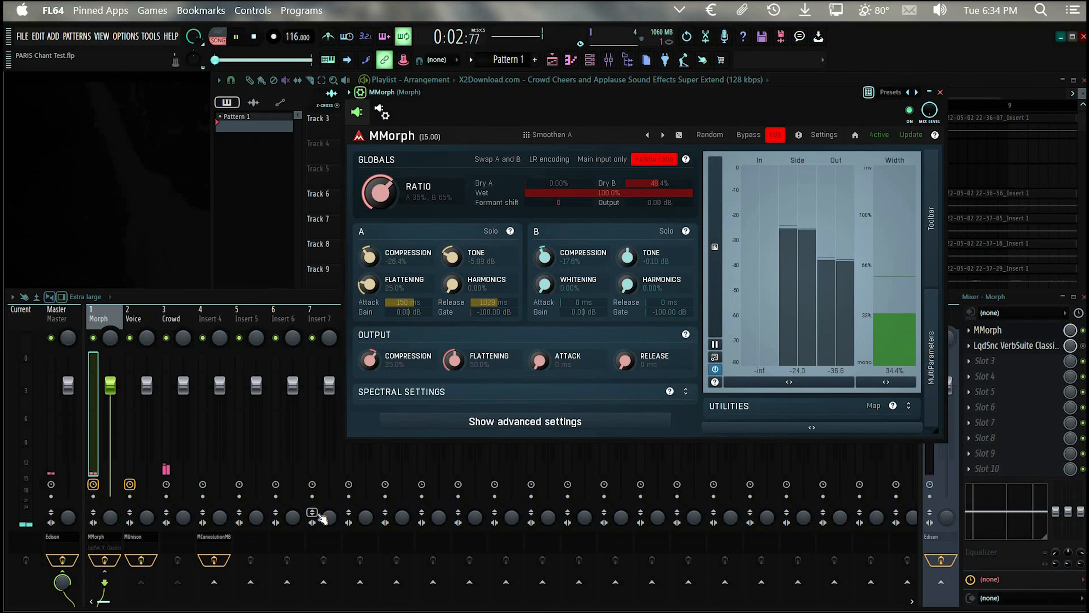
{"action": "left_click", "coordinate": [942, 81]}
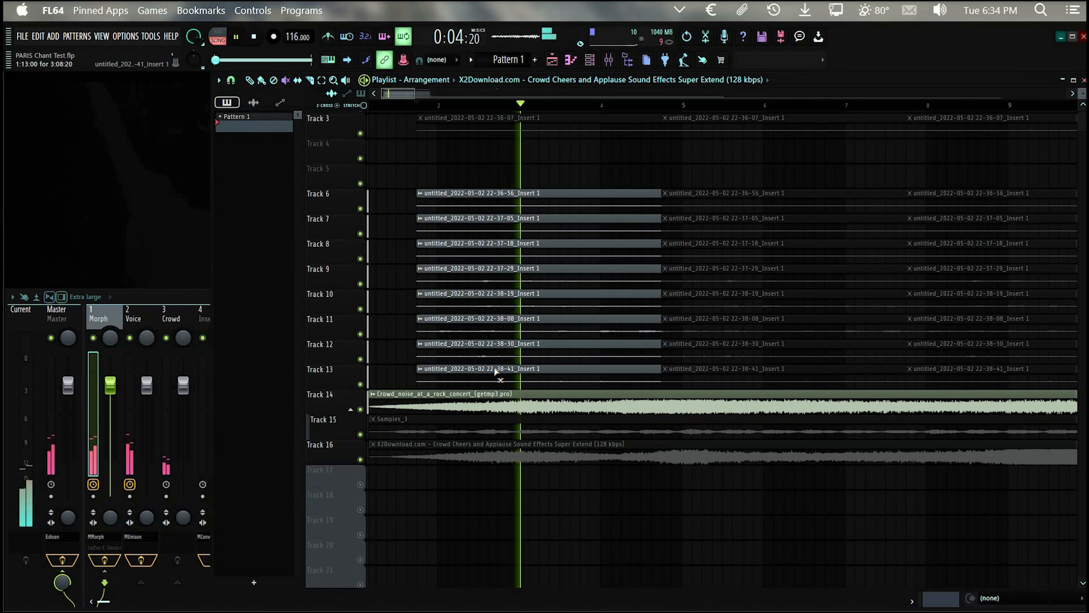
{"action": "key", "text": "space"}
{"action": "key", "text": "space"}
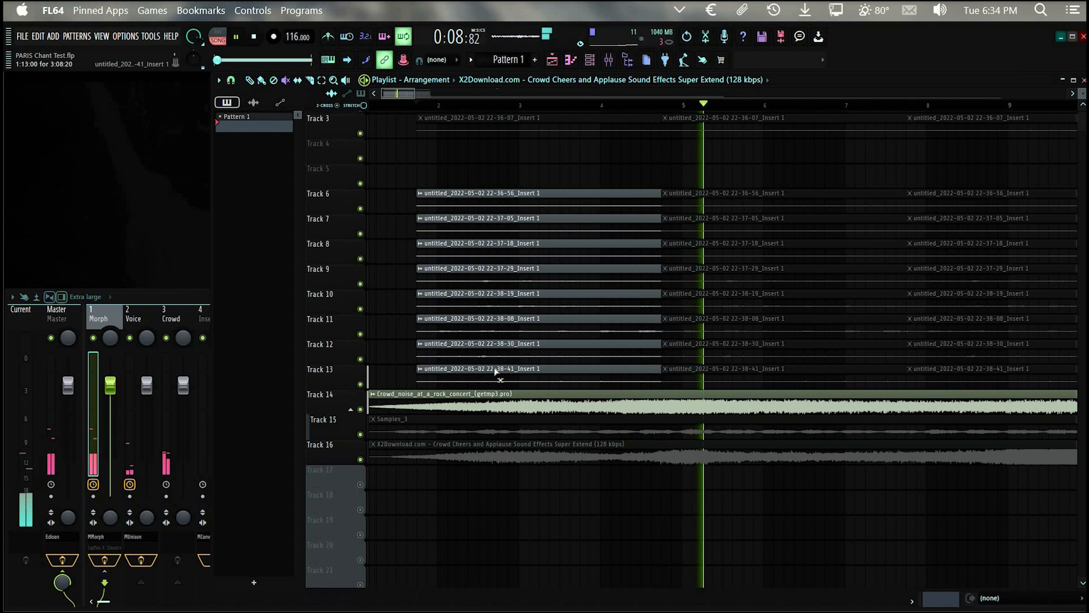
{"action": "key", "text": "space"}
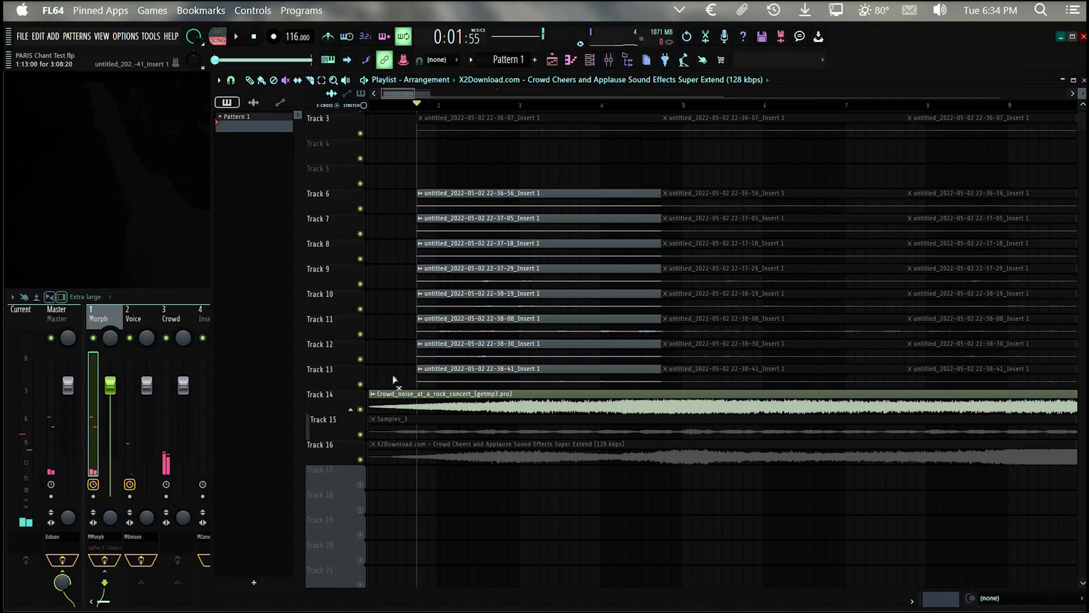
Step: Review the mixer's Morph, Voice and Crowd tracks against the active playlist clips, ending on the mixer
{"action": "left_click", "coordinate": [189, 296]}
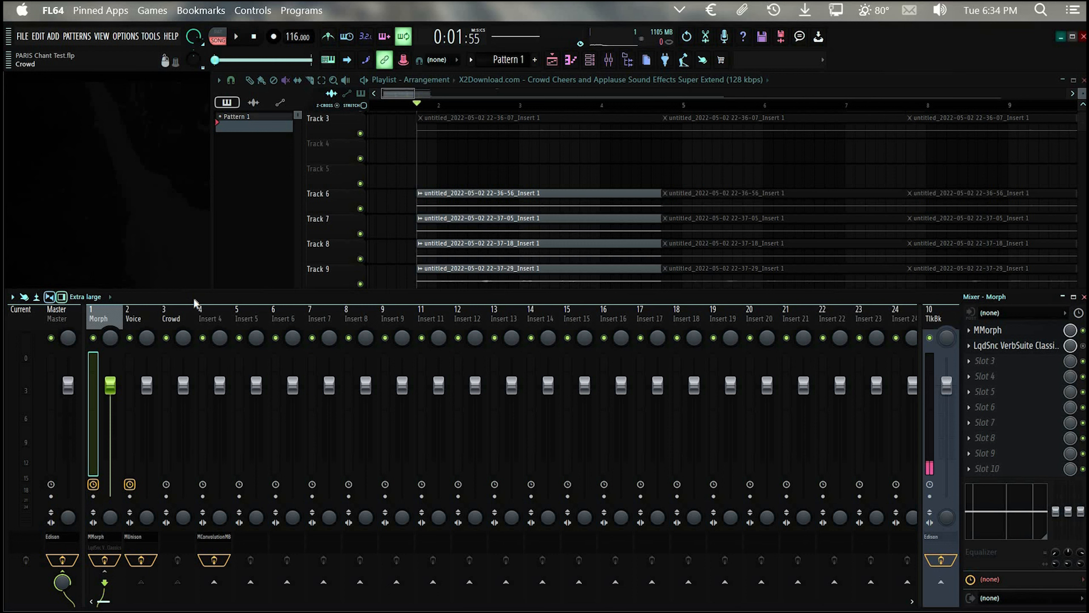
{"action": "left_click", "coordinate": [601, 165]}
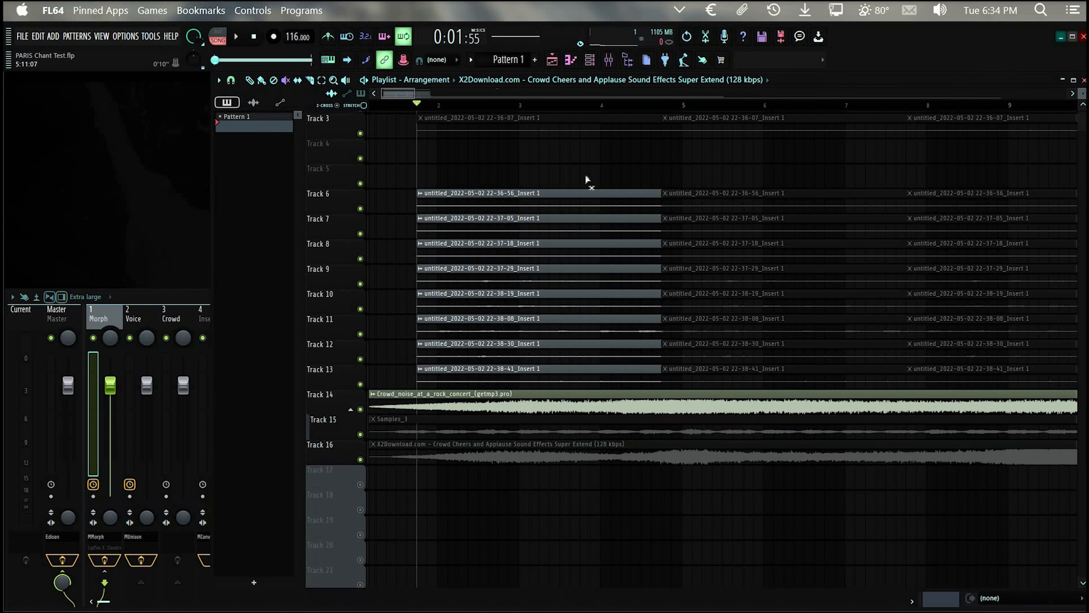
{"action": "left_click", "coordinate": [172, 300]}
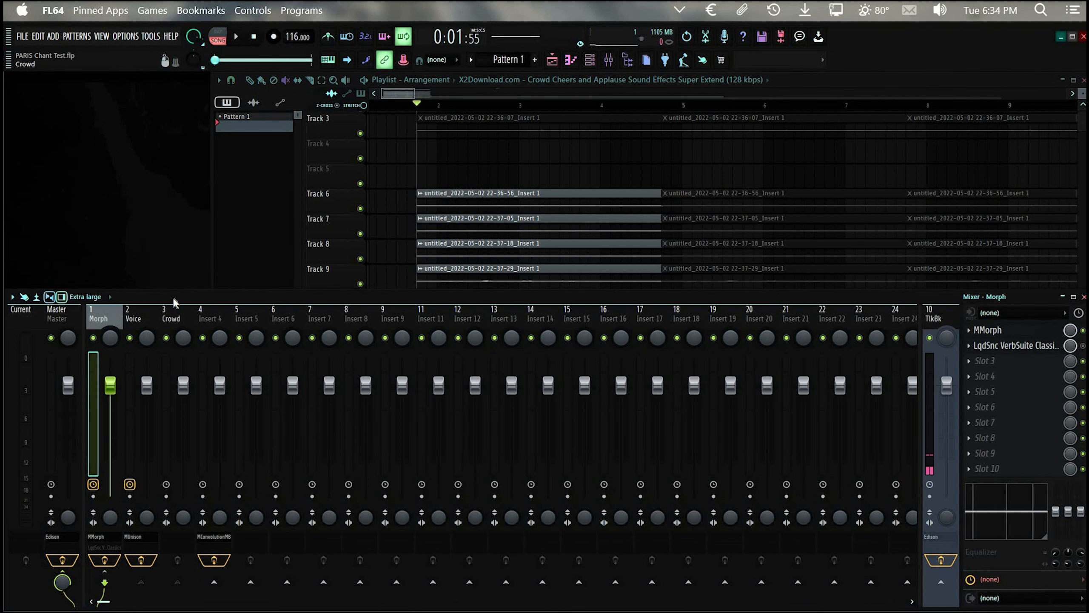